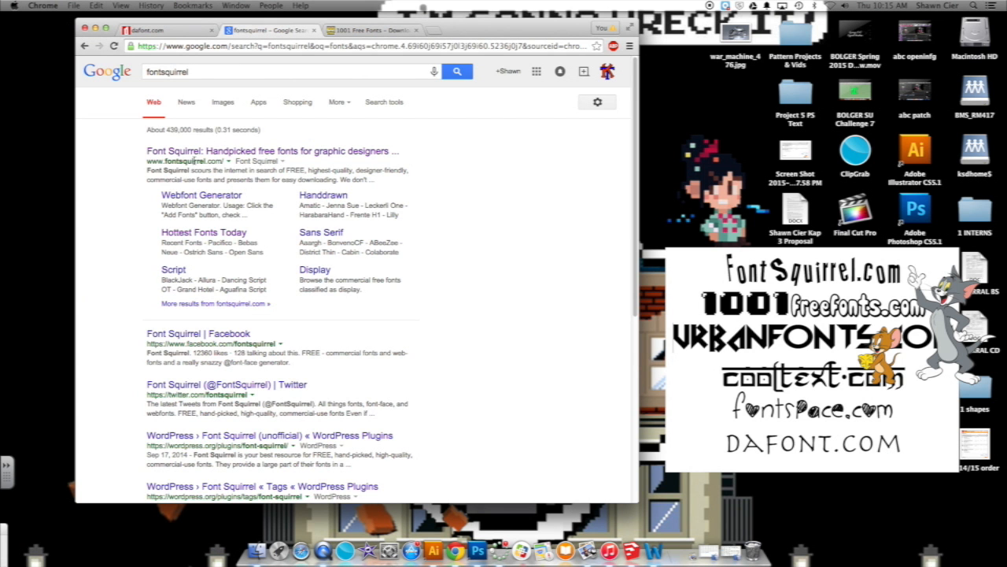
- Open the Font Squirrel site and browse the Distorted Eroded font previews on 1001 Free Fonts
click(194, 155)
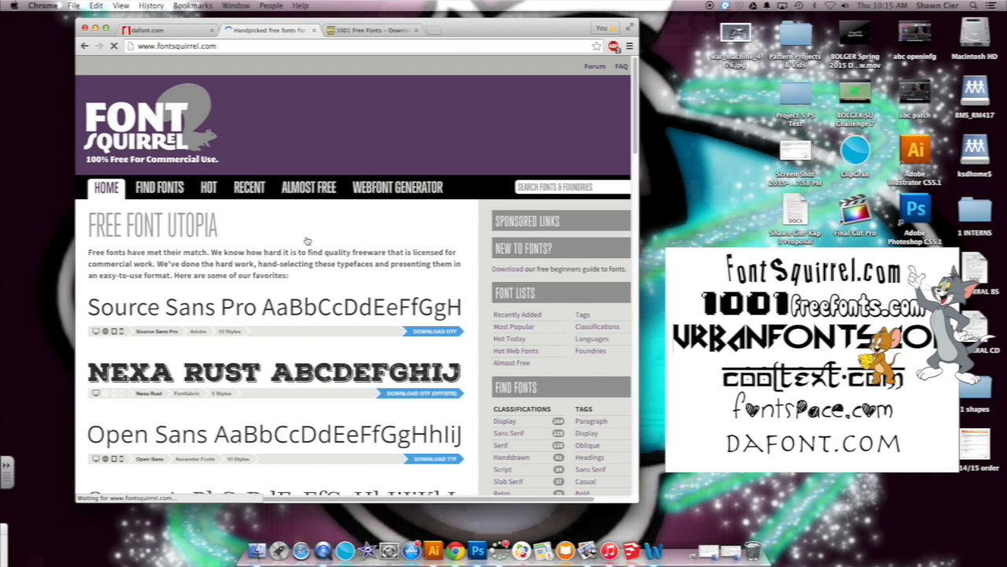
click(354, 34)
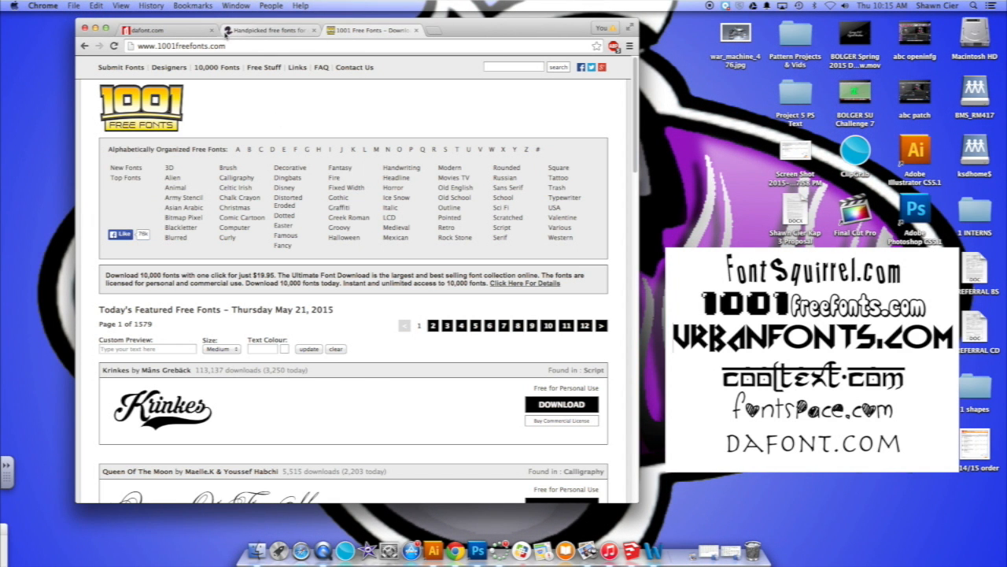
click(177, 200)
scroll(206, 393, down, 10)
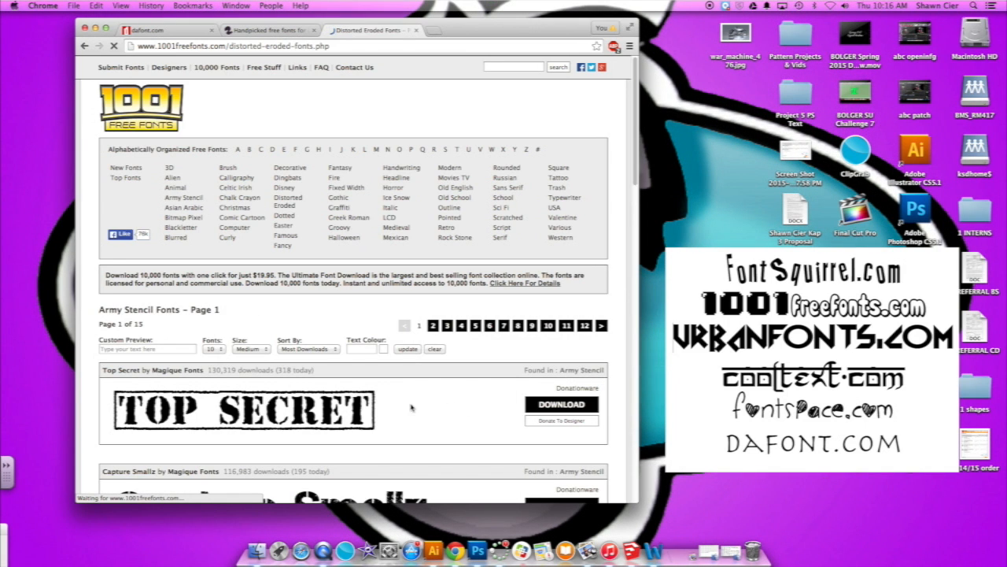
scroll(395, 411, down, 5)
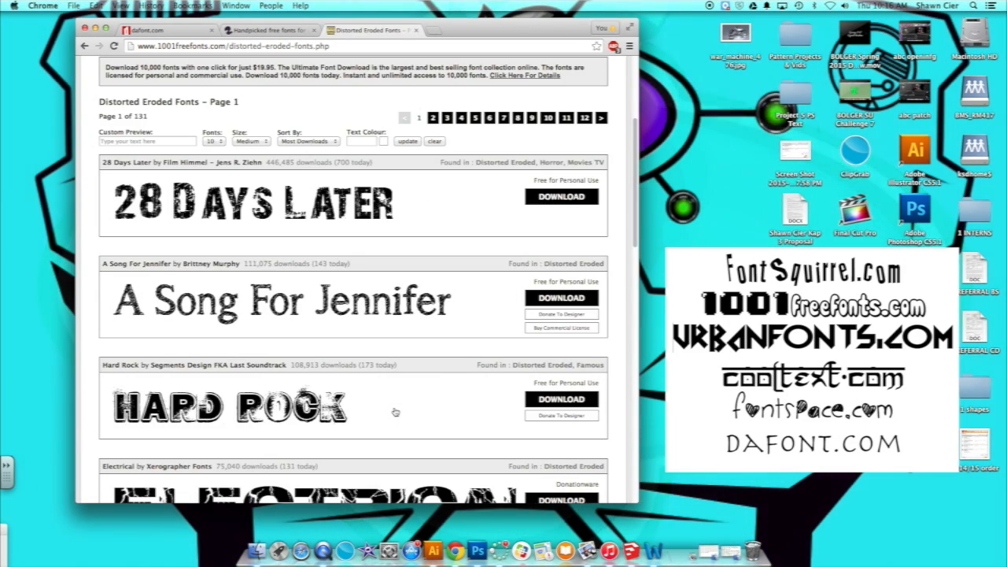
scroll(395, 410, down, 6)
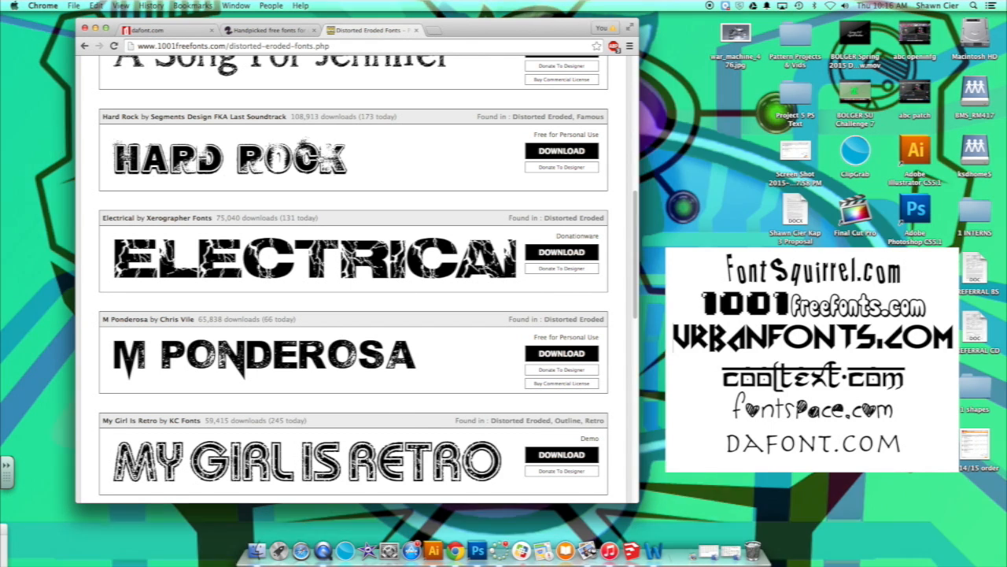
scroll(338, 267, up, 8)
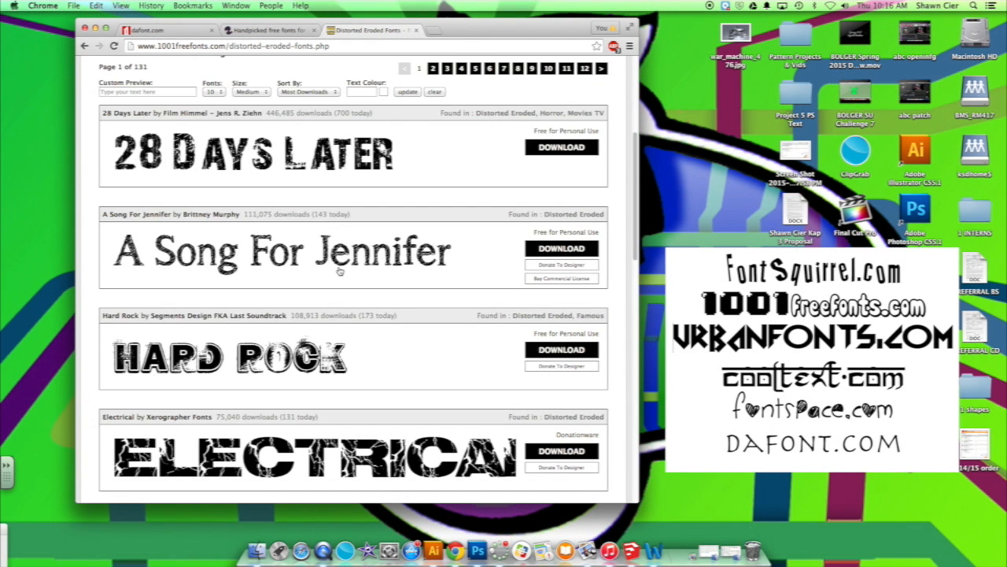
scroll(340, 270, up, 2)
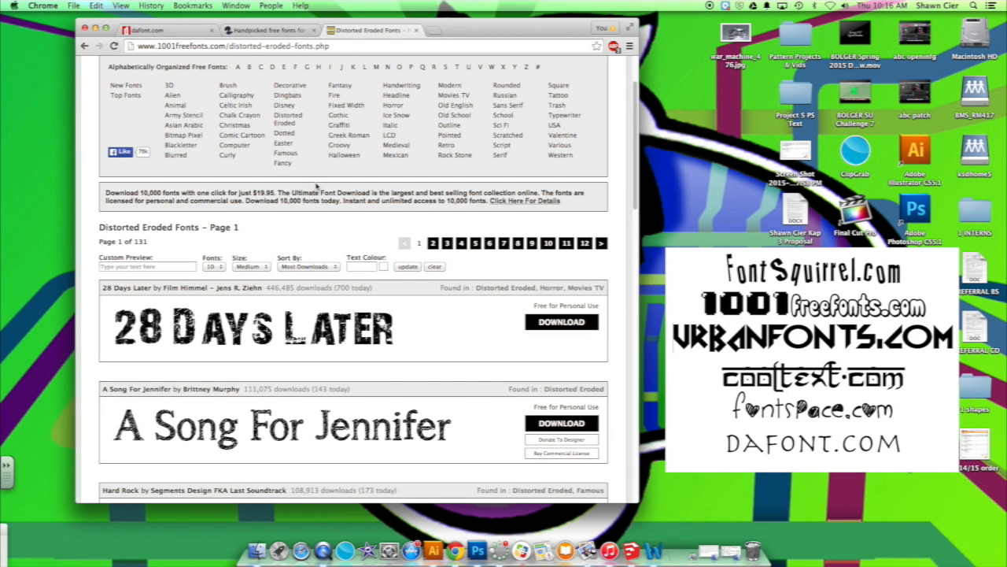
- Browse the Army Stencil category on 1001 Free Fonts and download the Top Secret font
click(239, 108)
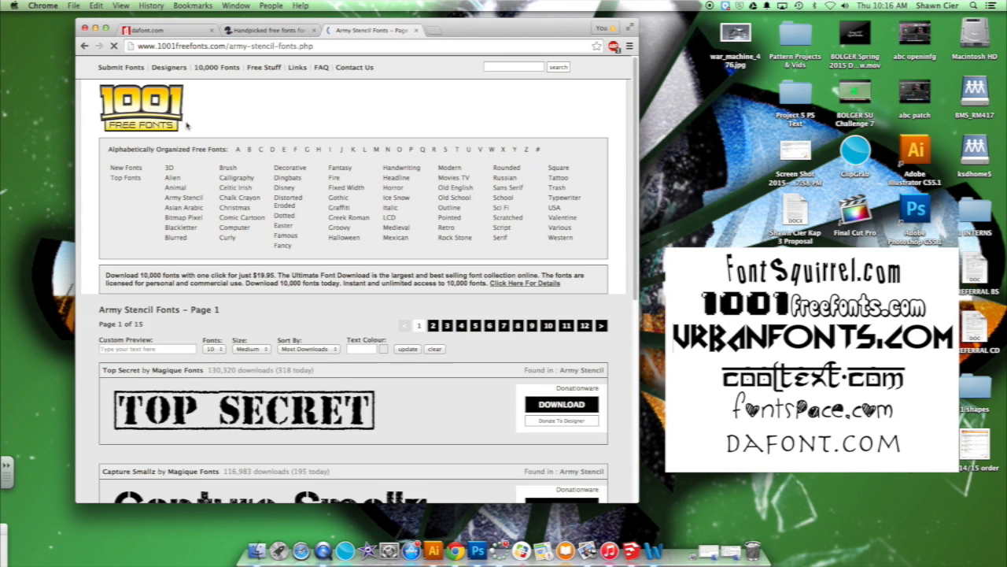
scroll(367, 270, down, 5)
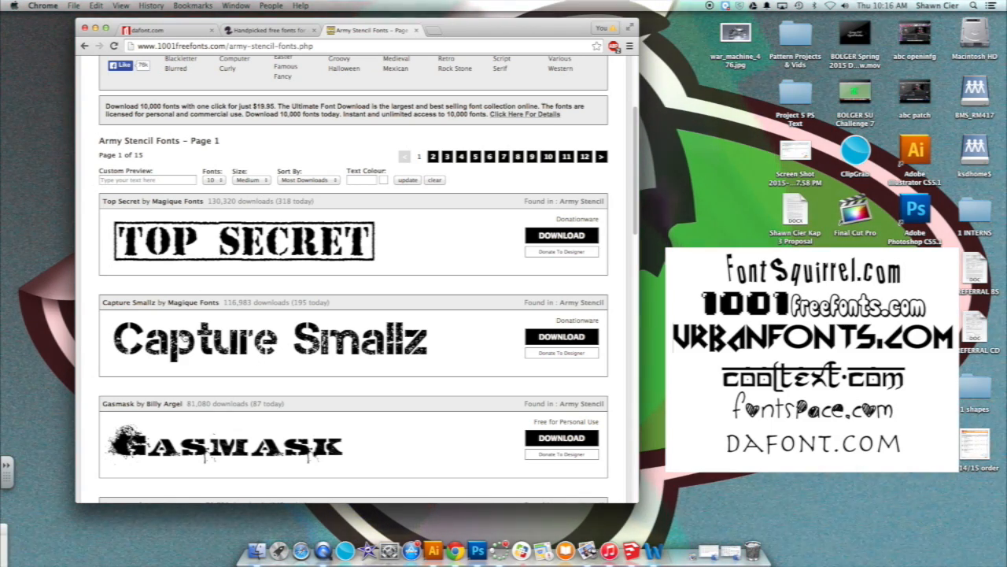
scroll(268, 415, down, 5)
scroll(328, 384, down, 10)
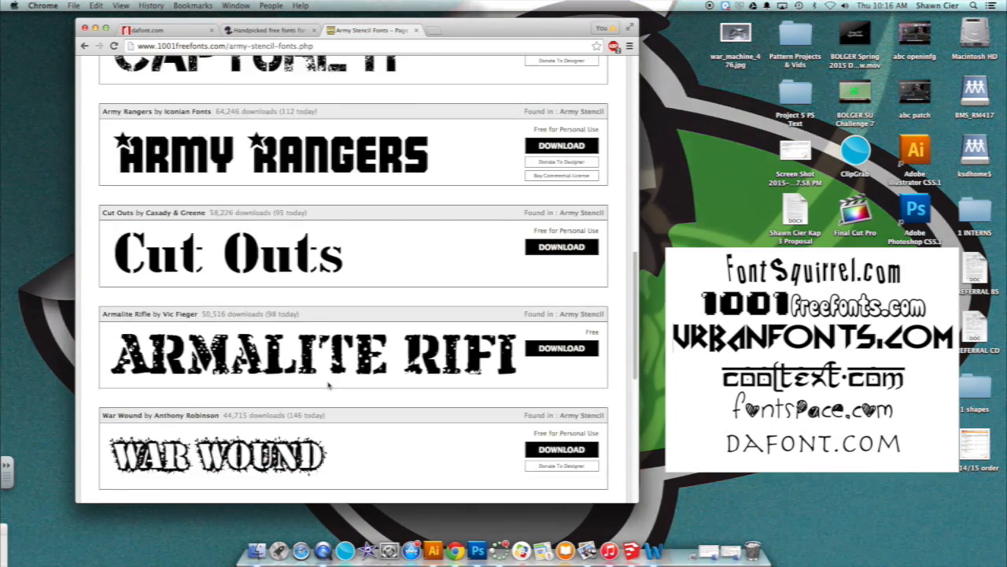
scroll(329, 384, up, 15)
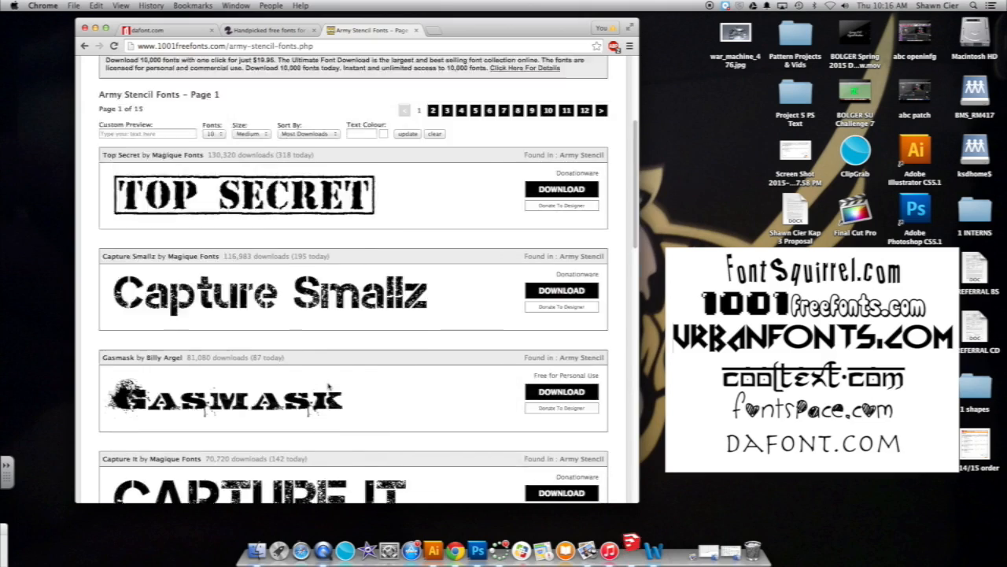
click(563, 377)
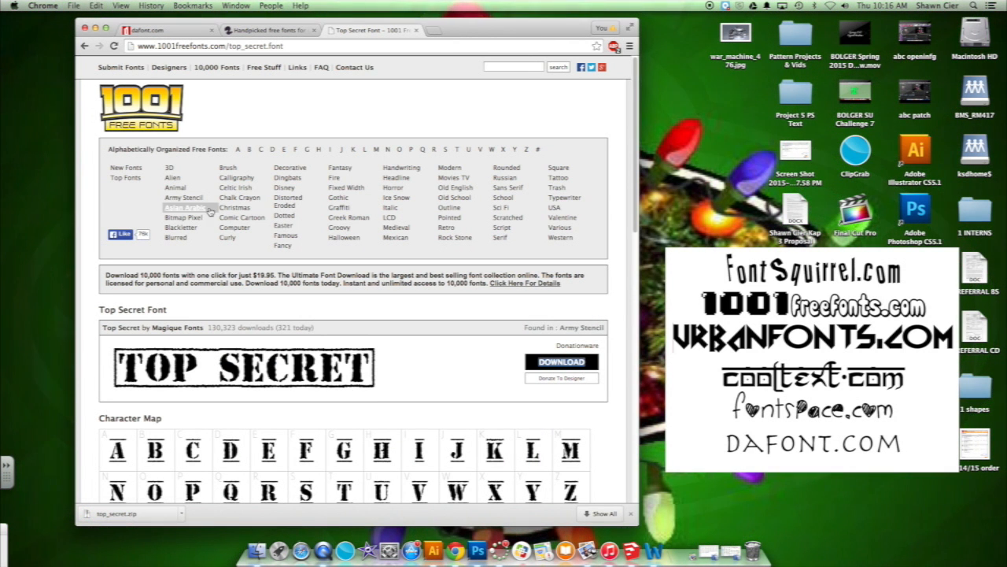
- Open the Techno Sci-fi category on dafont.com and download the Livewired font
click(178, 30)
scroll(384, 299, down, 5)
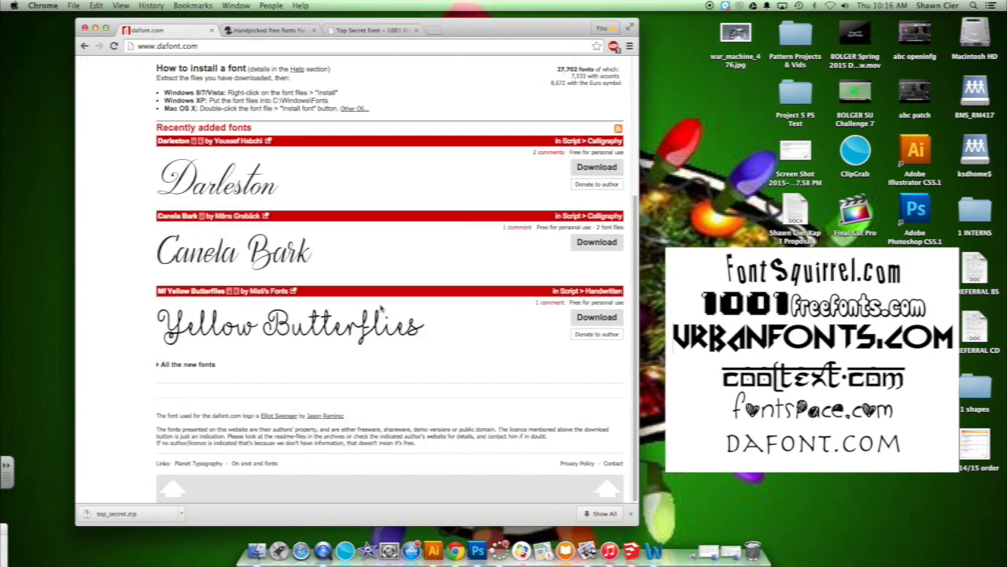
scroll(268, 220, up, 5)
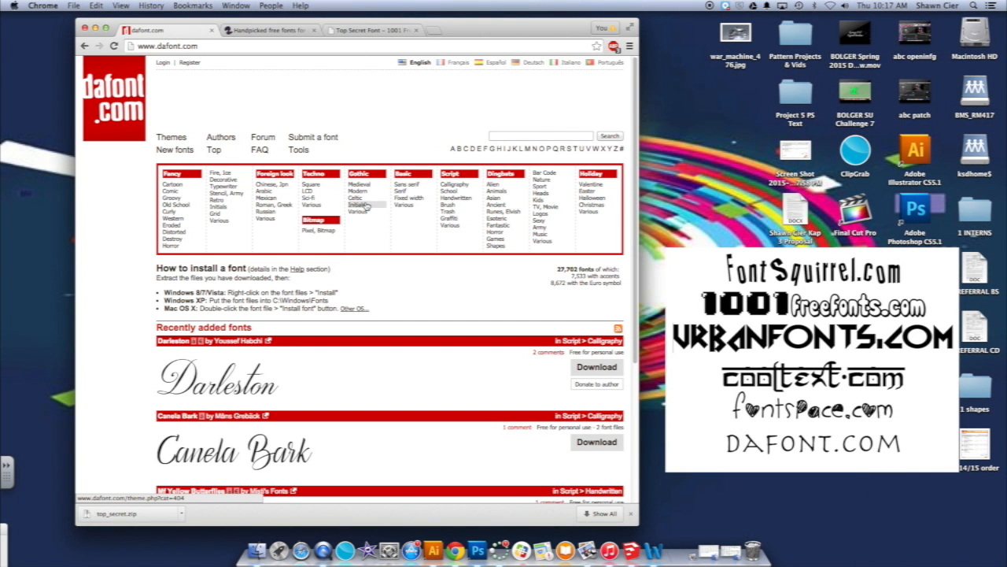
click(308, 199)
scroll(347, 298, down, 5)
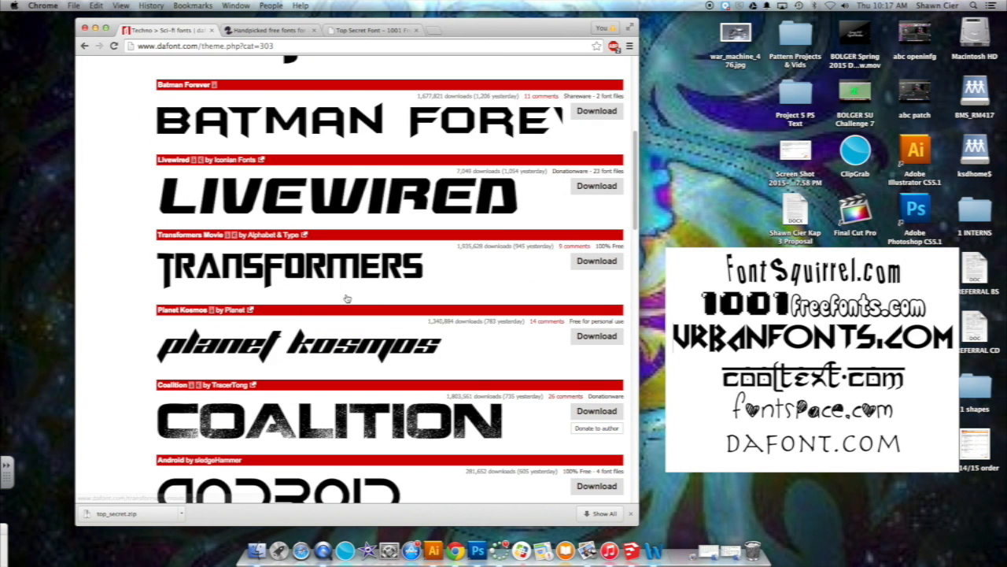
scroll(354, 301, up, 2)
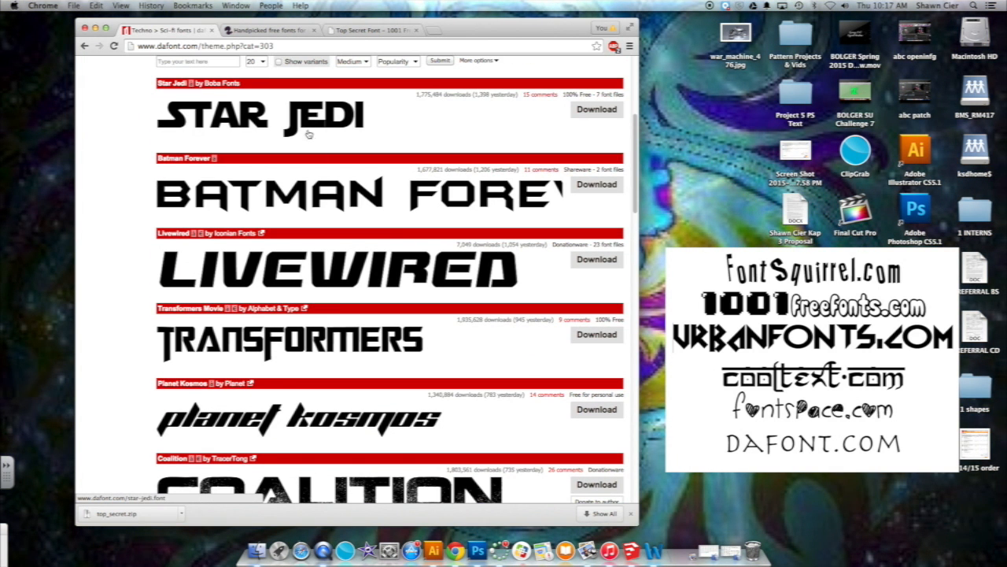
click(593, 260)
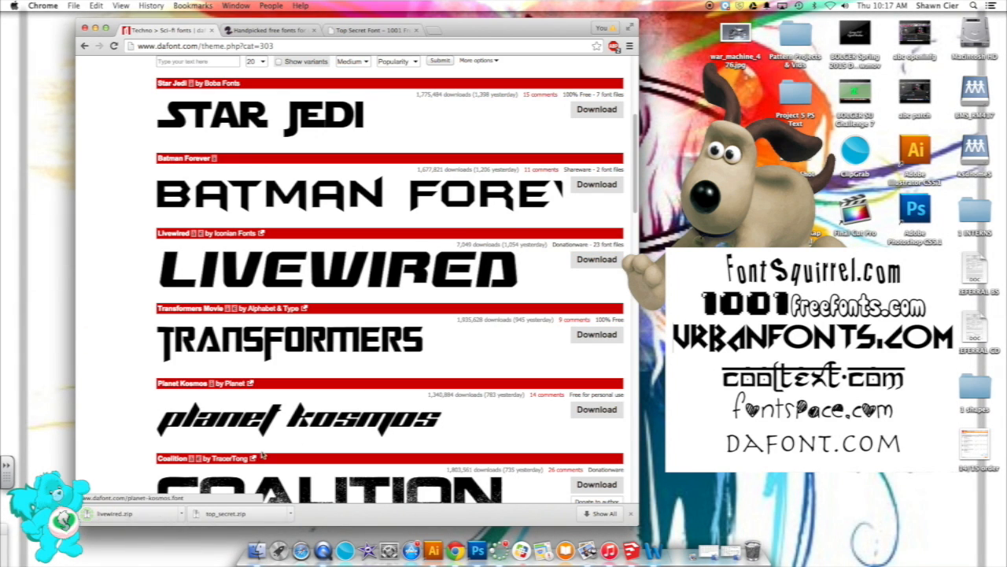
- Download the Prometheus and Back to the Future fonts from the dafont.com Sci-fi list
scroll(445, 403, down, 15)
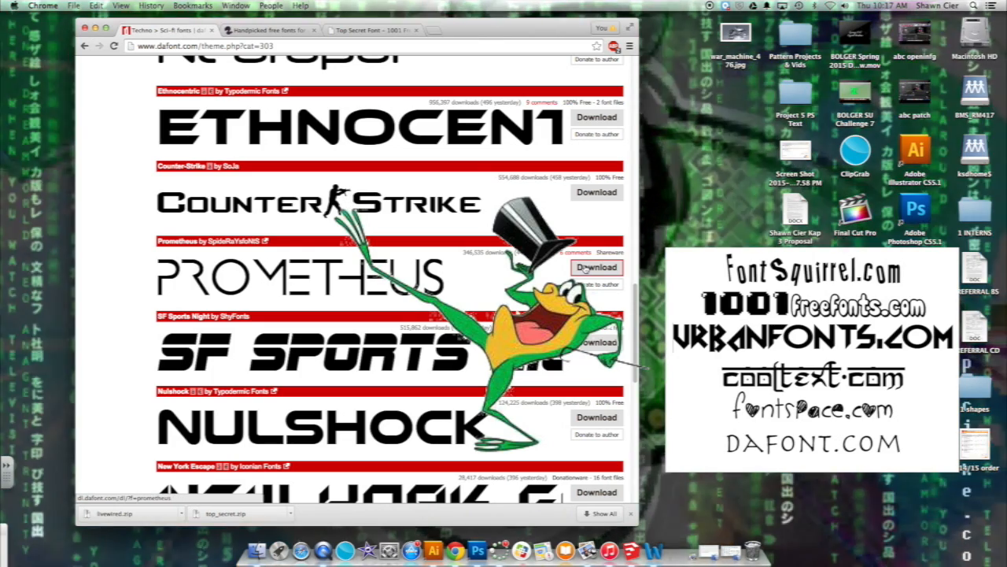
click(597, 266)
scroll(422, 370, down, 9)
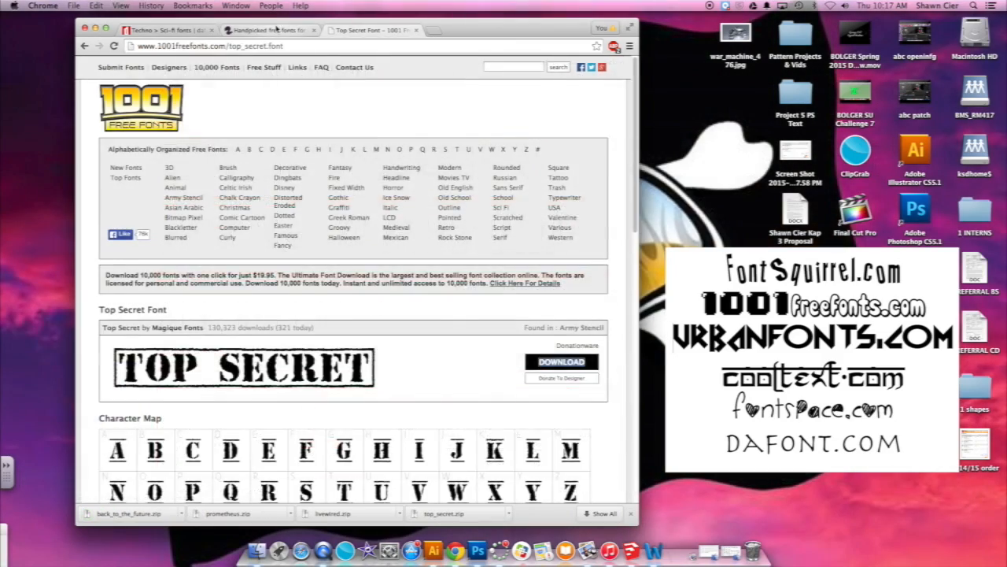
click(264, 30)
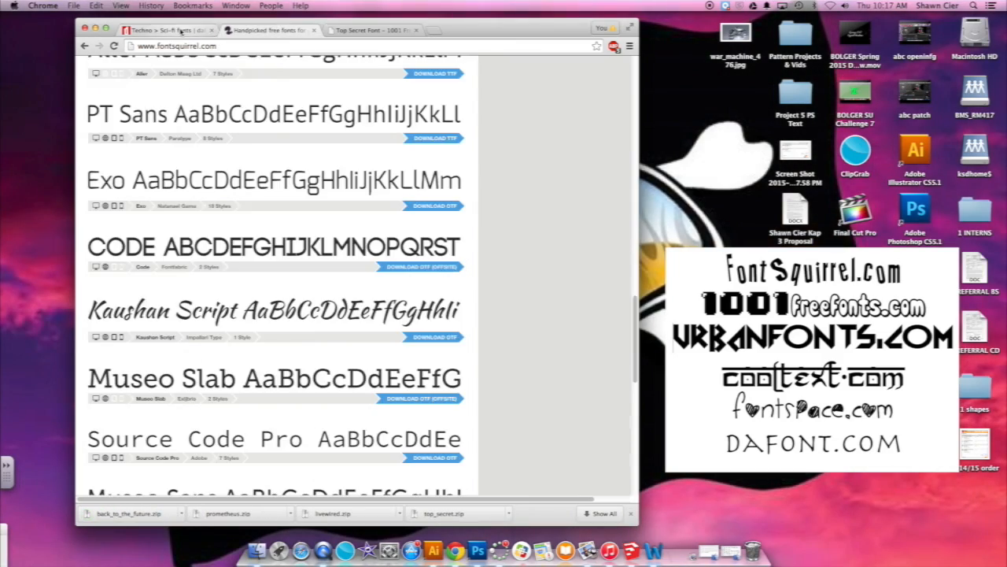
click(181, 30)
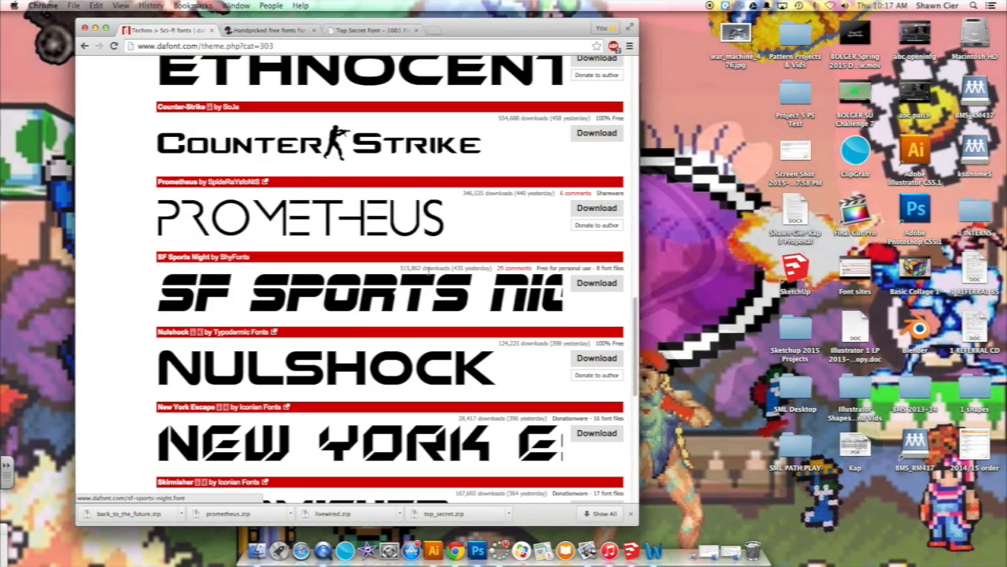
scroll(428, 269, up, 10)
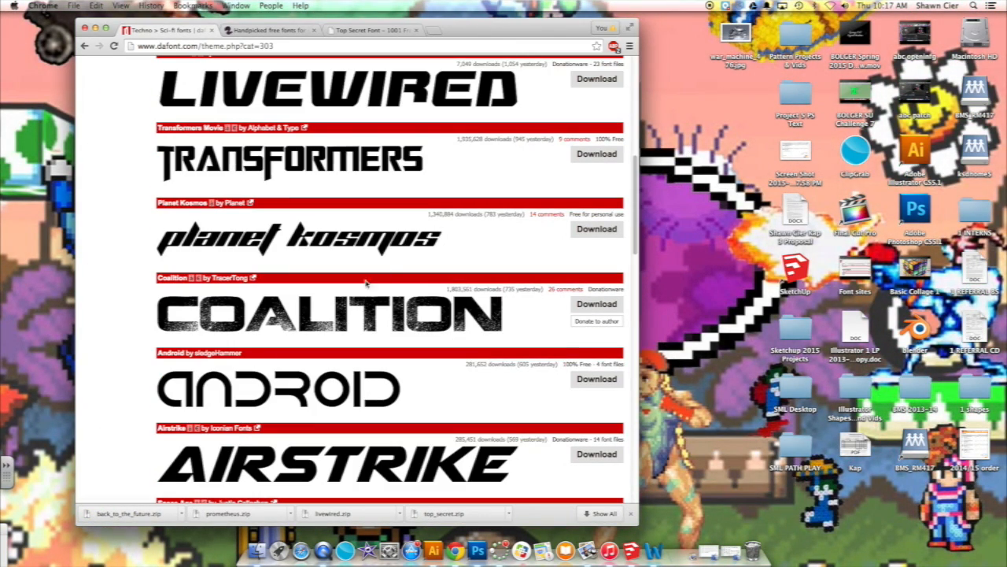
- Extract the downloaded top_secret.zip and install Top Secret.ttf from its folder into Font Book
click(428, 513)
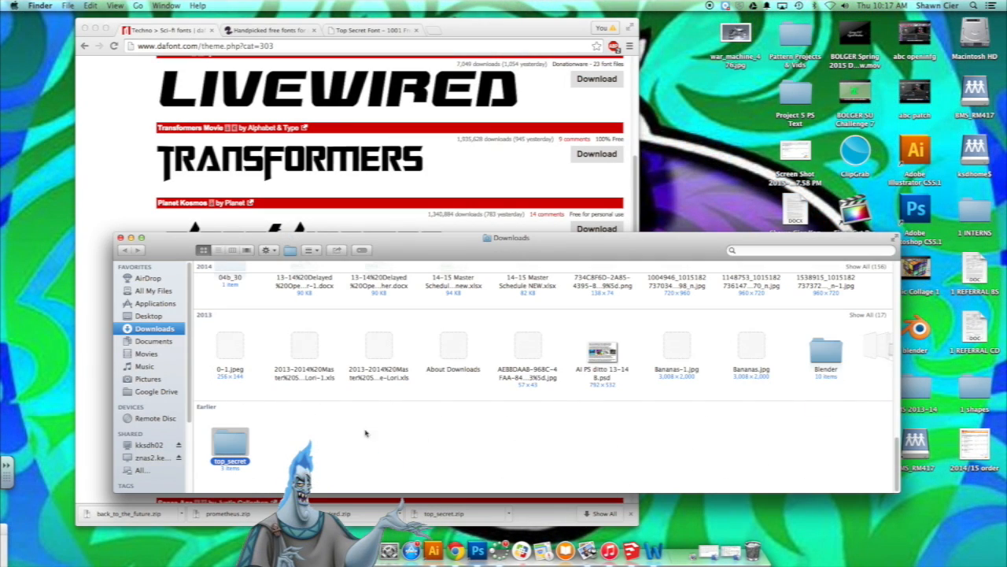
double_click(236, 447)
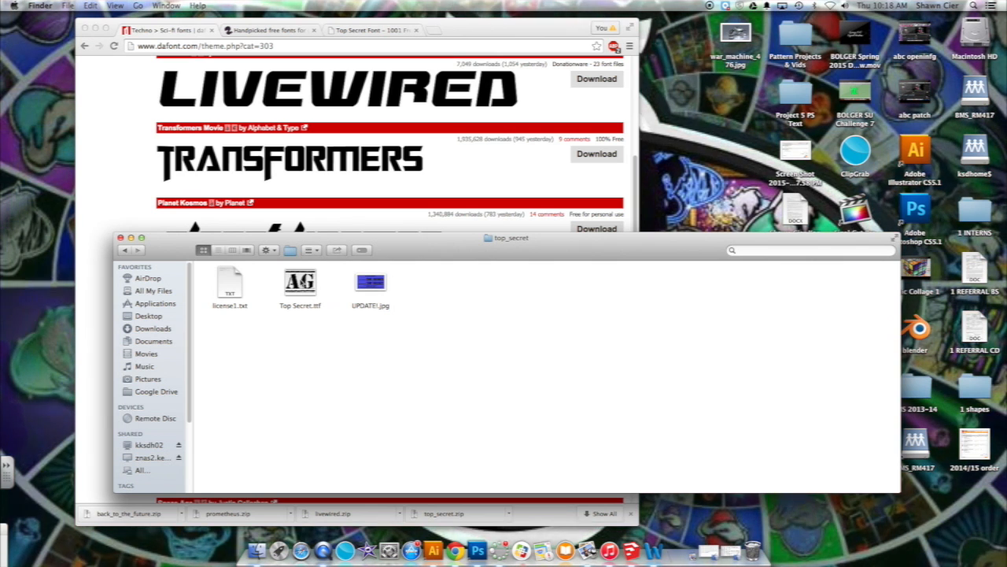
double_click(300, 284)
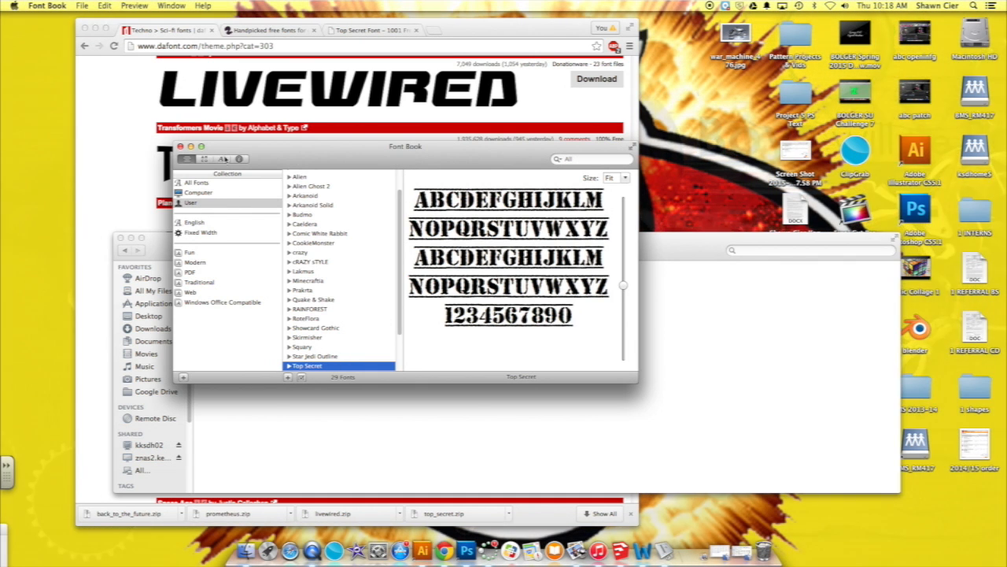
click(180, 147)
- Launch Illustrator and create a one-artboard document, 8.5 in wide and 11 in high, named with last name, first name, grade 9 and ABC
double_click(915, 149)
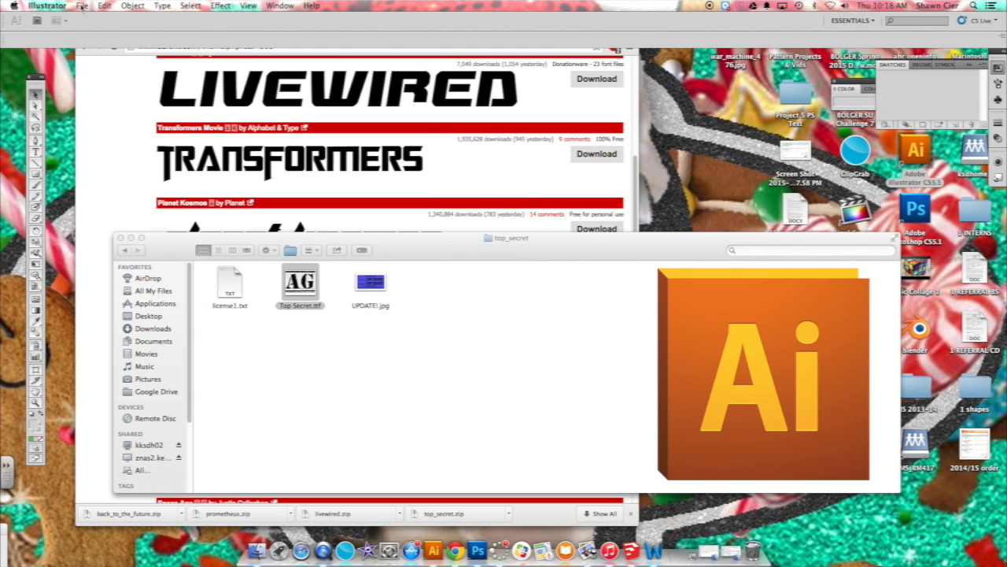
click(82, 5)
click(94, 19)
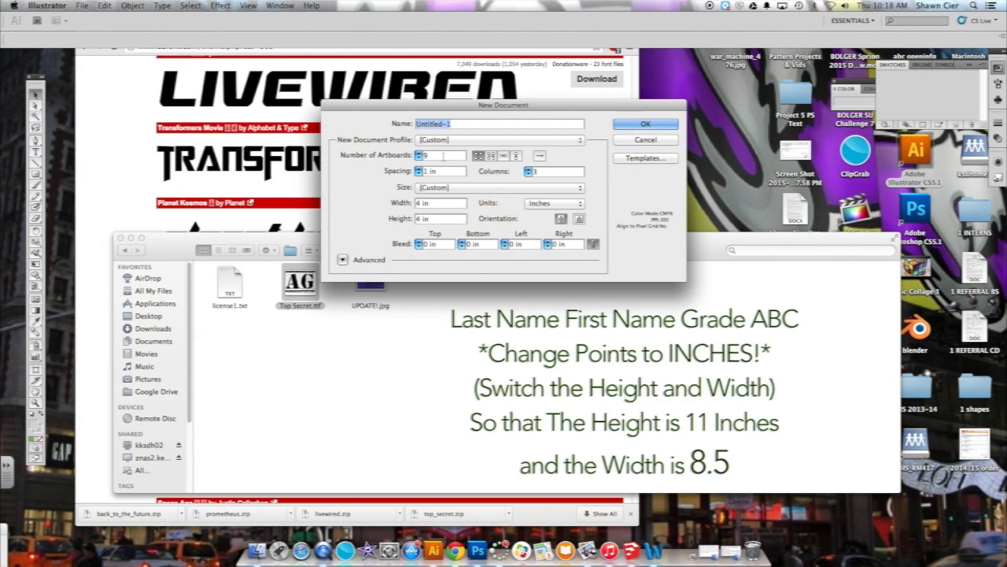
text(1)
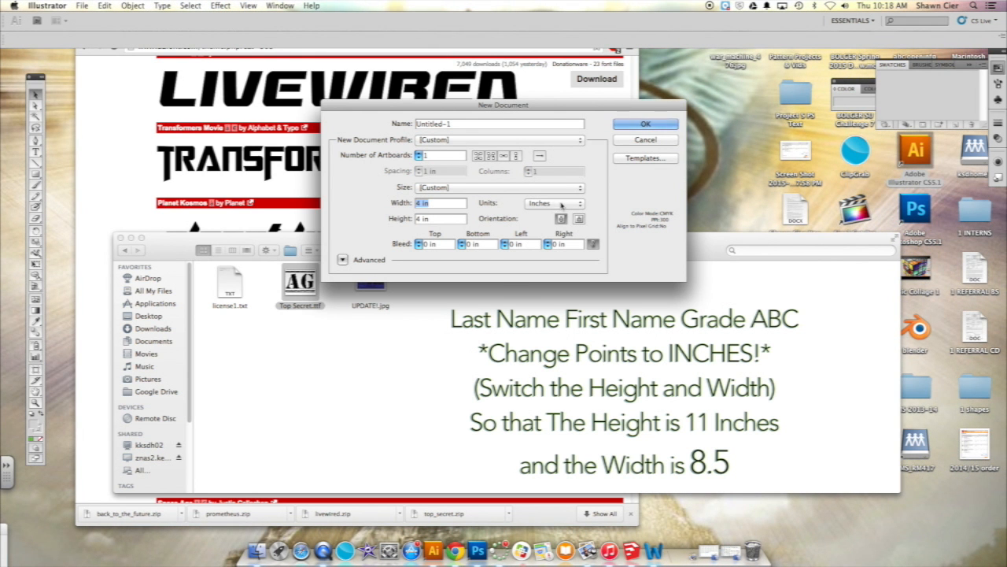
text(8)
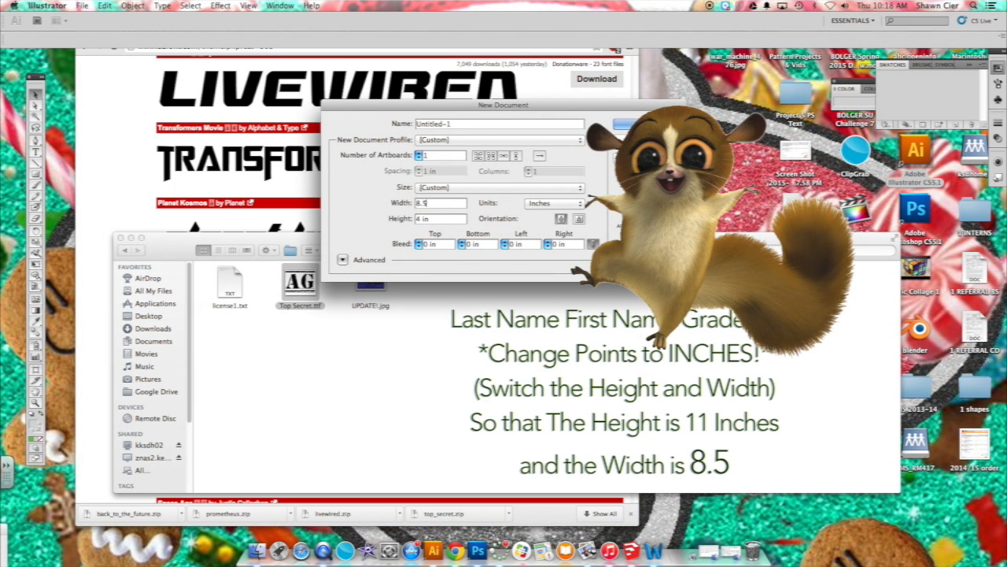
text(.5)
click(442, 220)
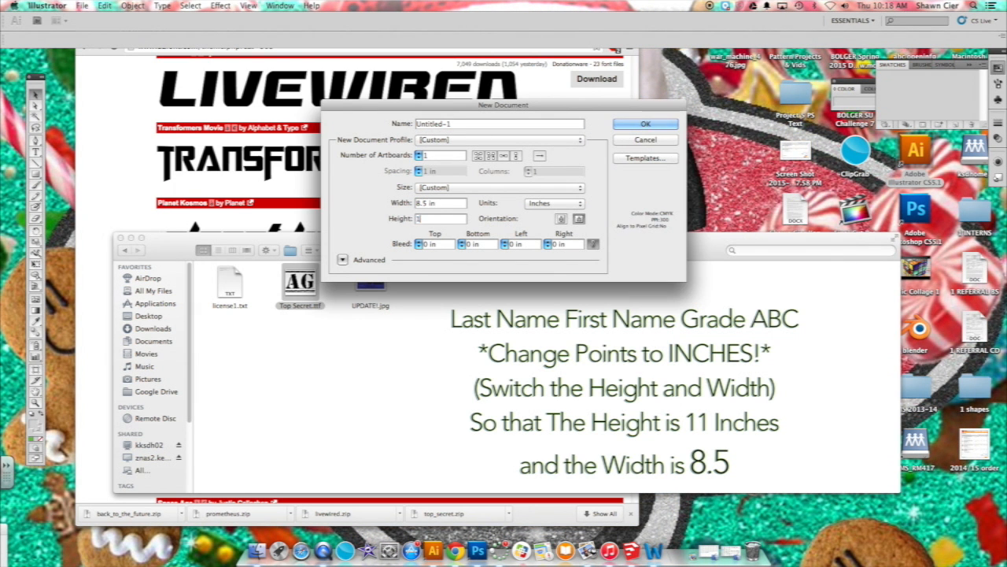
text(11)
key(Tab)
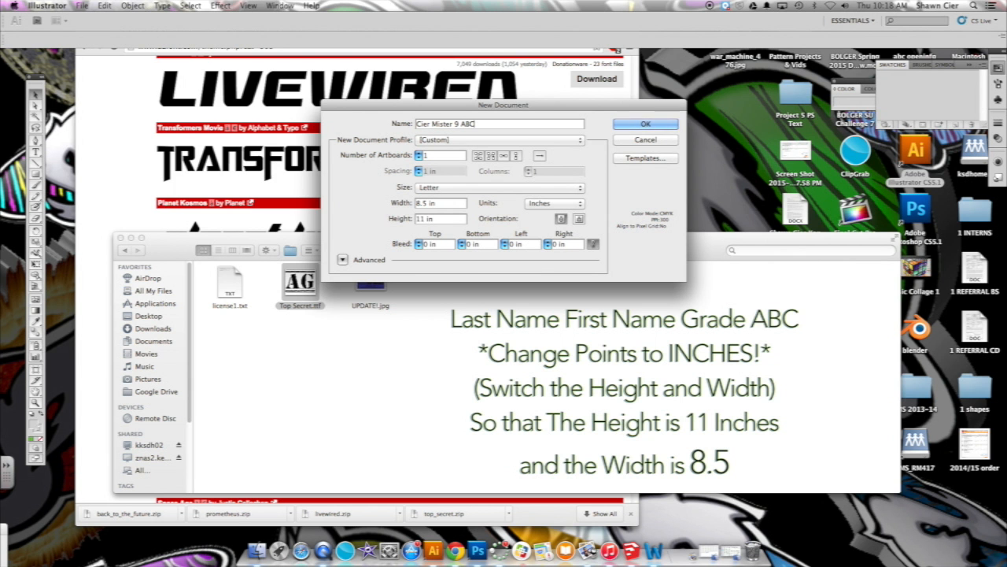
click(653, 126)
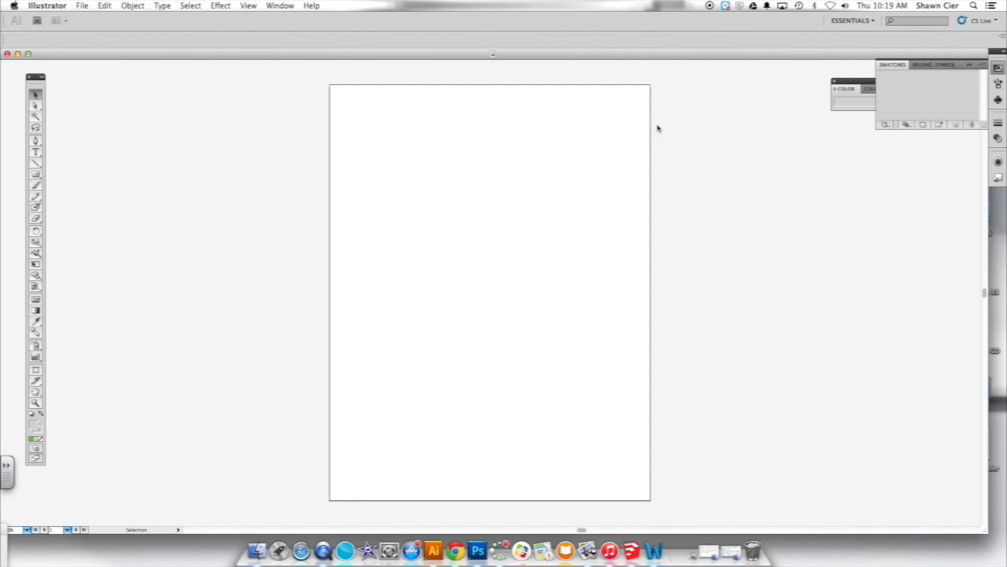
- Add the letter A as text near the upper-left part of the artboard
key(t)
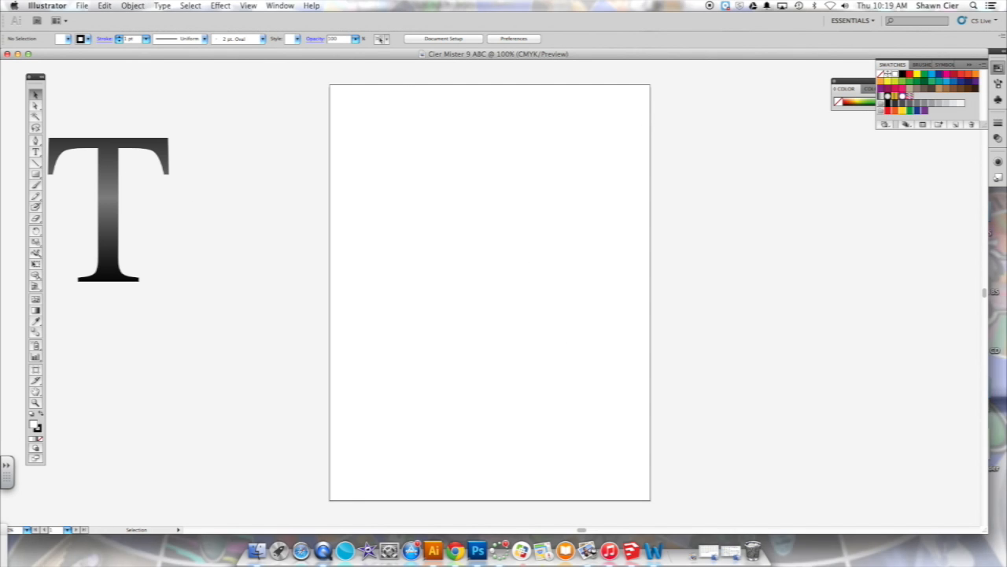
click(369, 167)
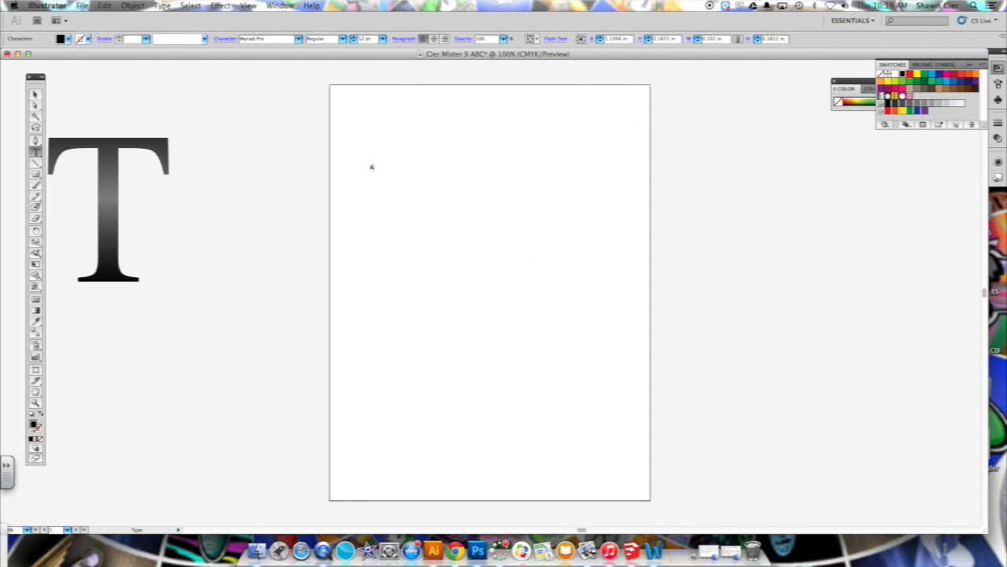
key(Escape)
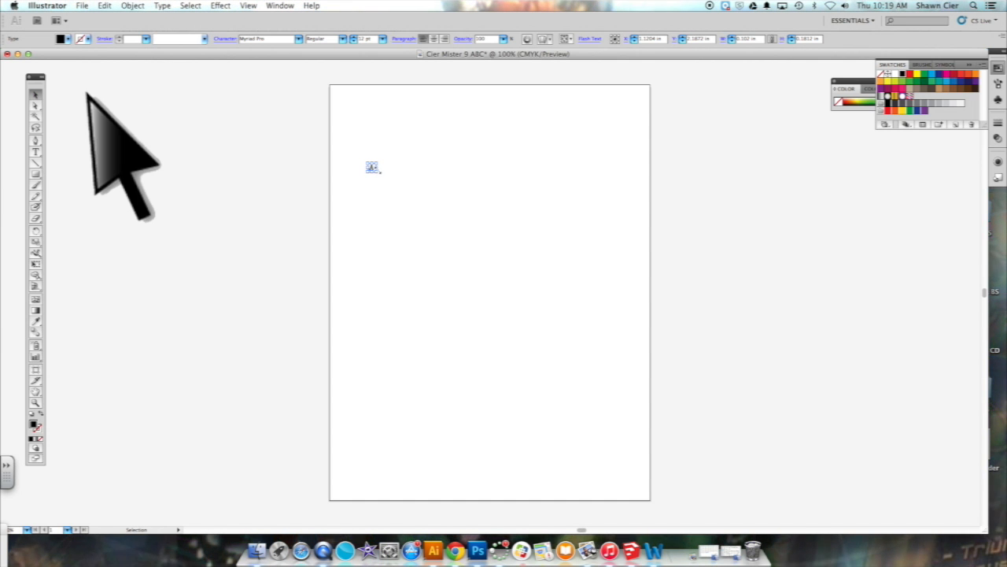
- Scale the letter A up to about 74 pt and move it to the artboard's upper-left corner
drag(378, 172, 410, 210)
click(35, 151)
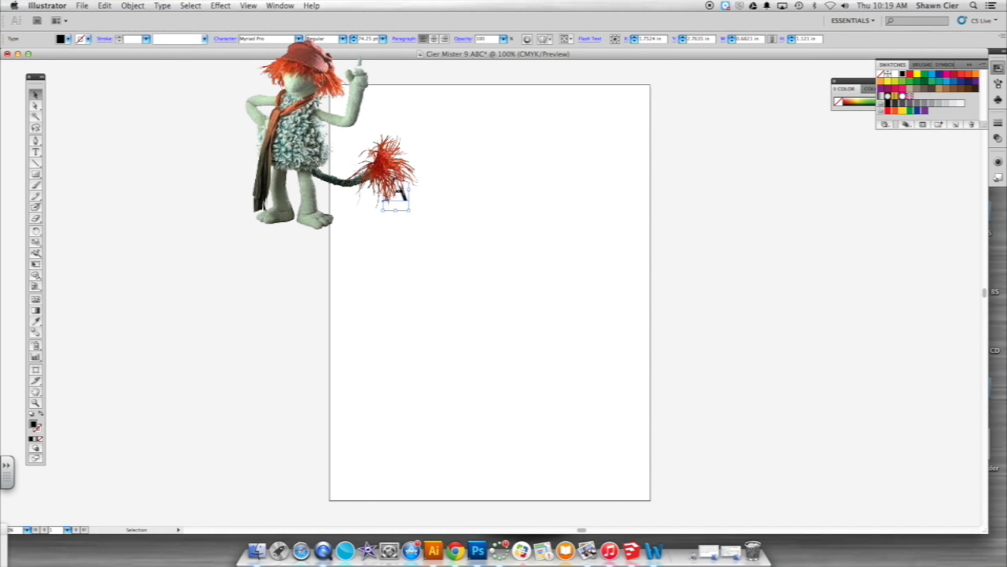
drag(395, 196, 372, 128)
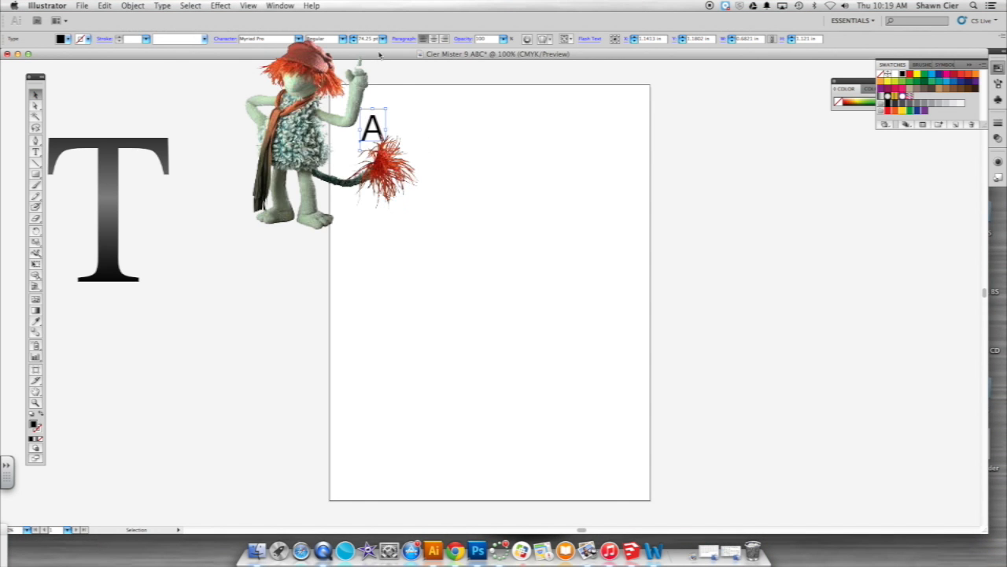
- Set the letter A's font size to 100 pt
click(383, 39)
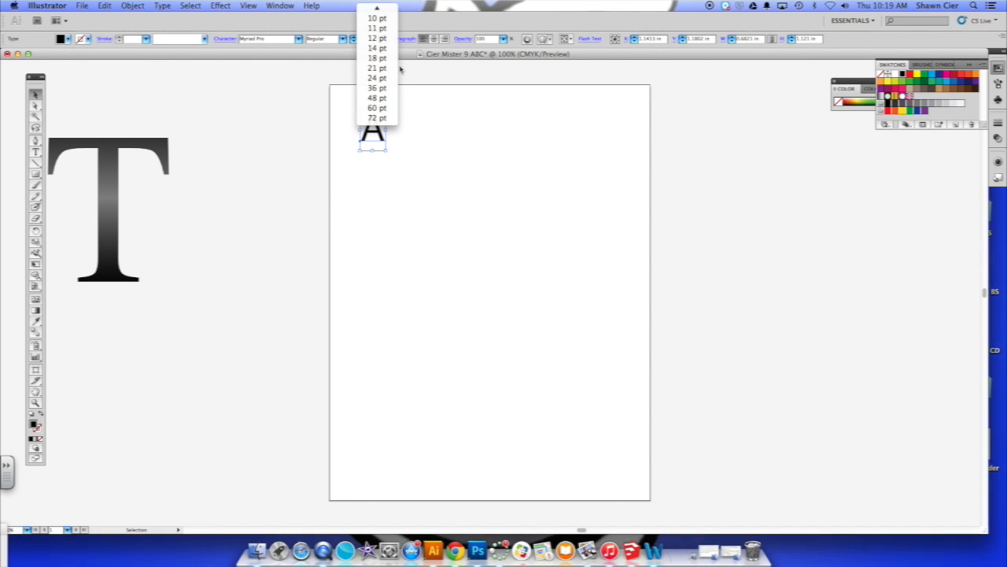
click(415, 74)
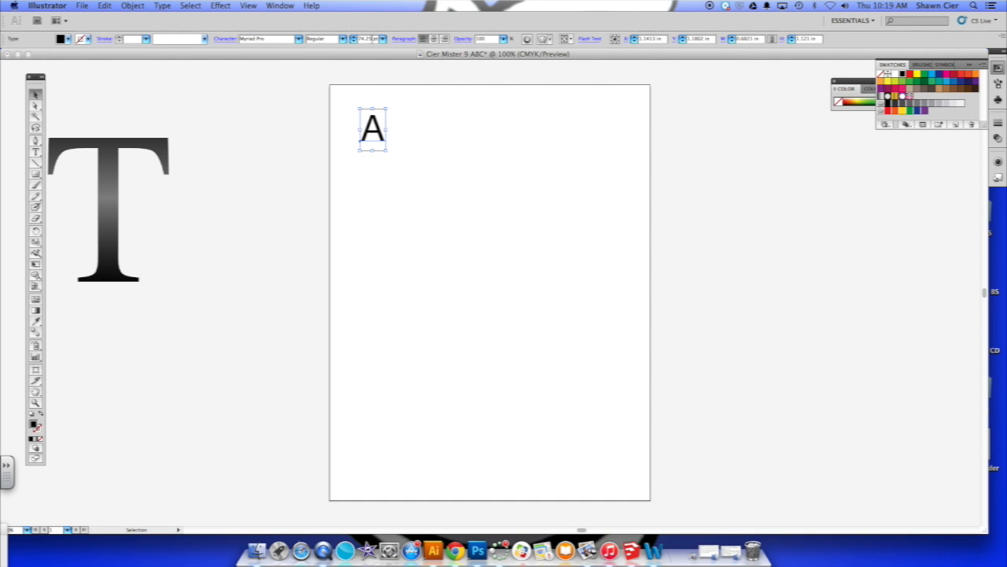
text(100)
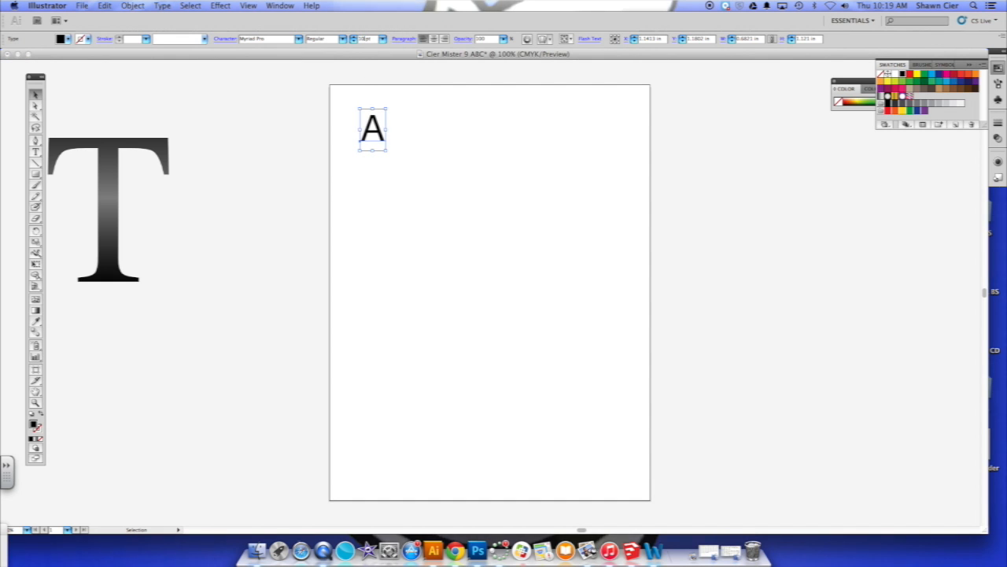
key(Return)
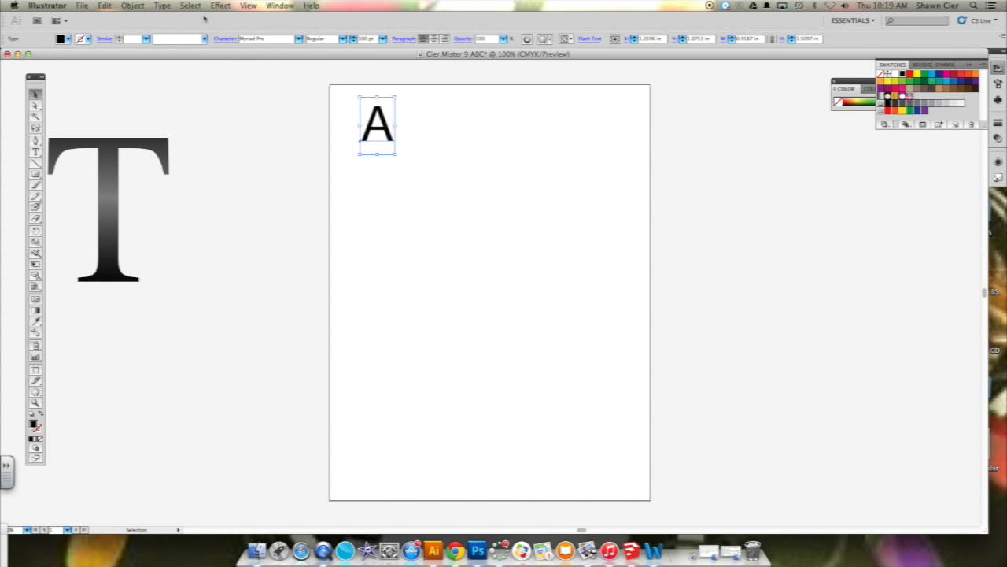
- Change the letter A's font to Top Secret, then deselect it
click(300, 39)
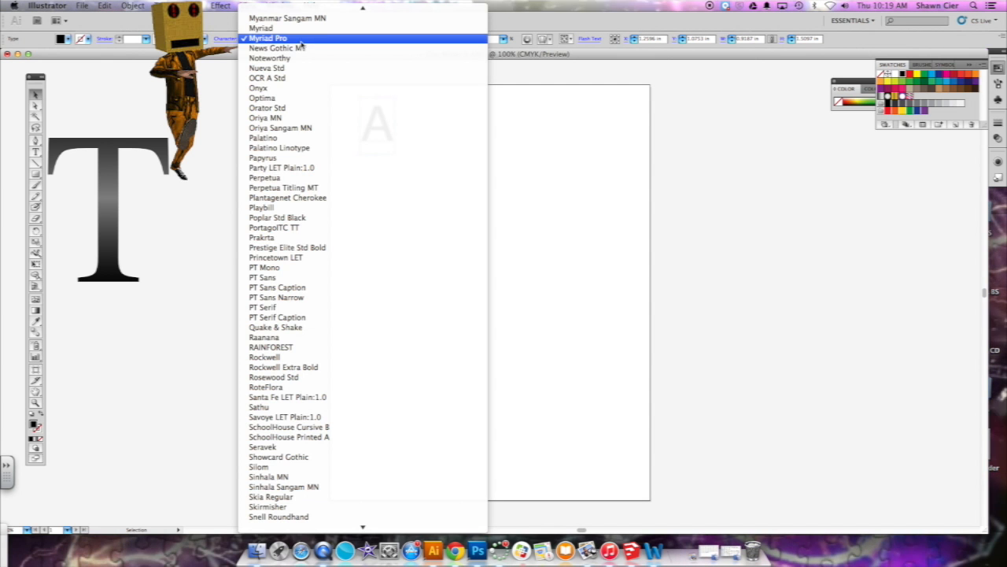
click(196, 134)
click(161, 5)
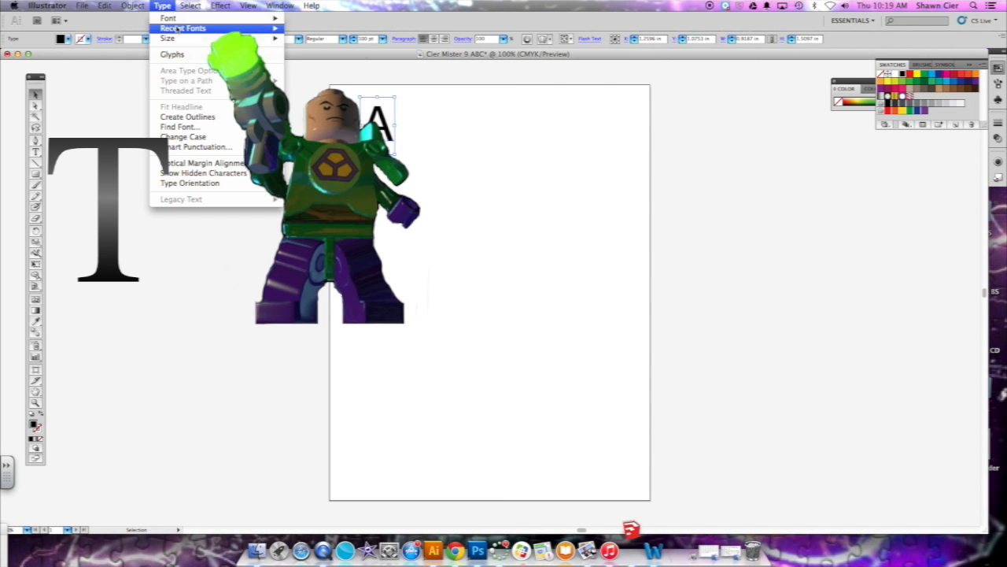
mouse_move(175, 20)
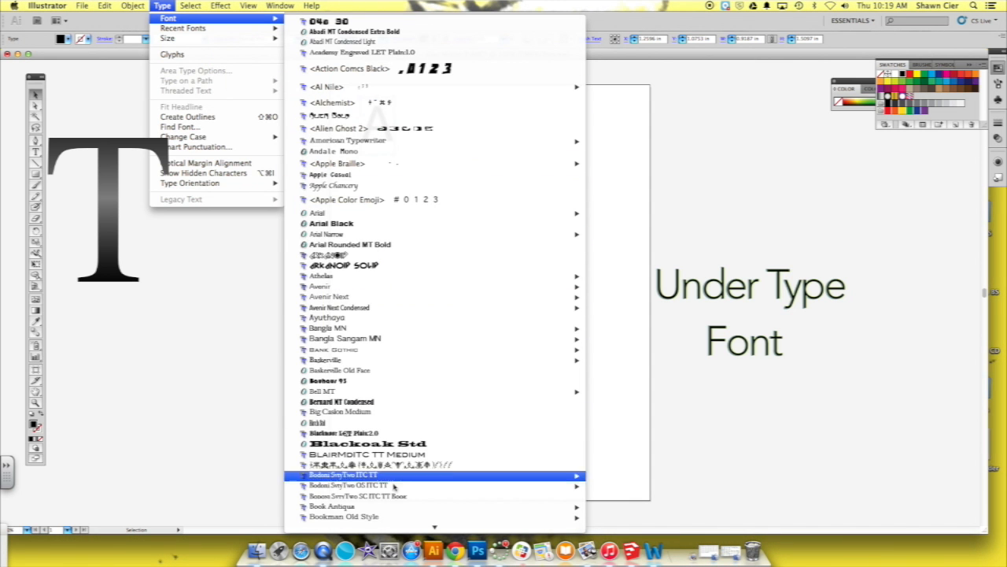
mouse_move(397, 536)
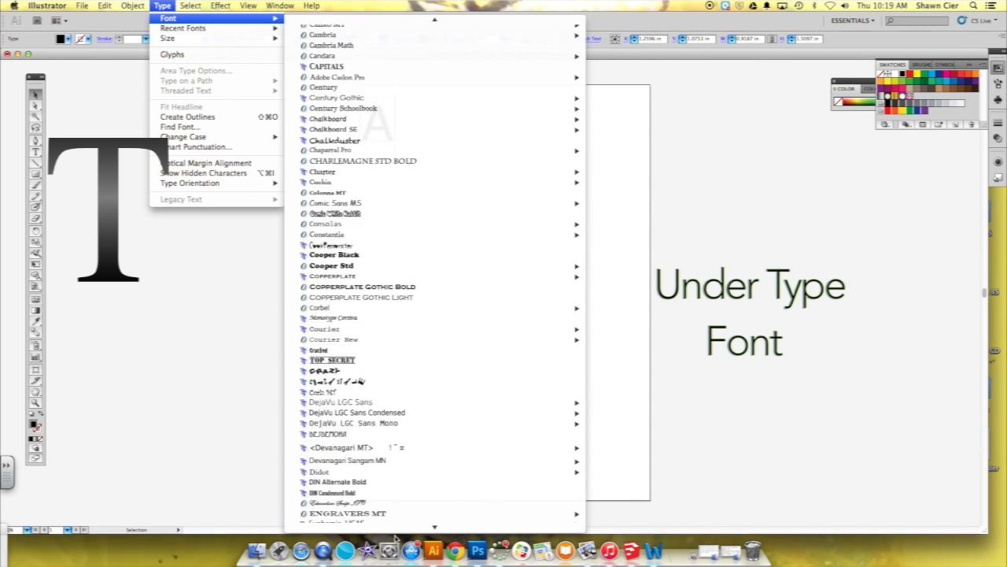
scroll(378, 510, down, 10)
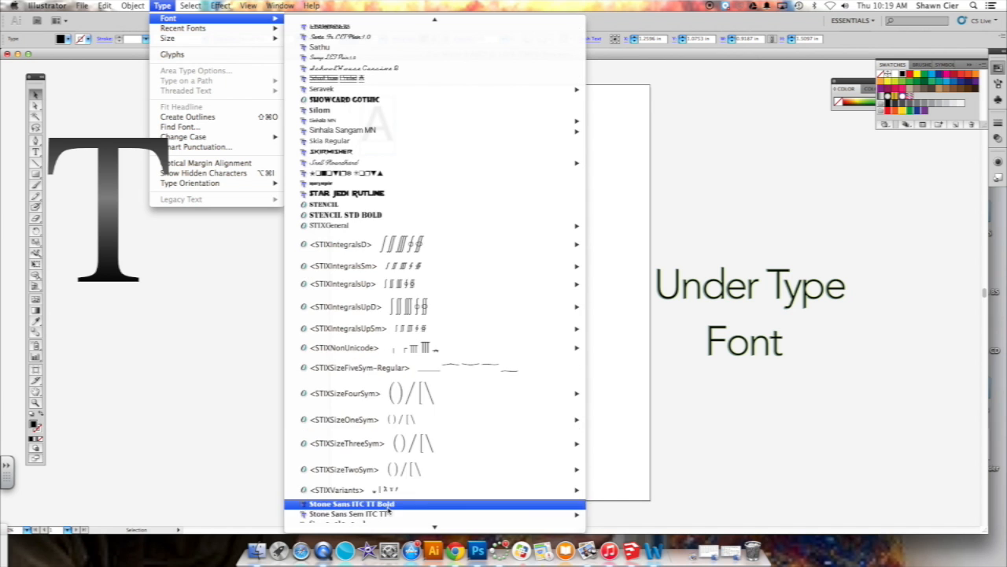
scroll(366, 519, down, 10)
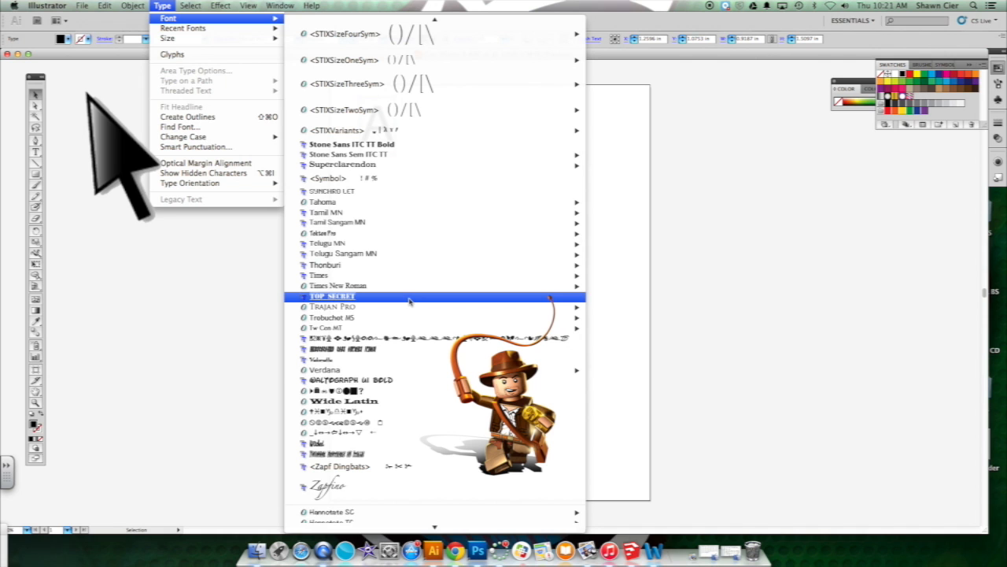
click(408, 300)
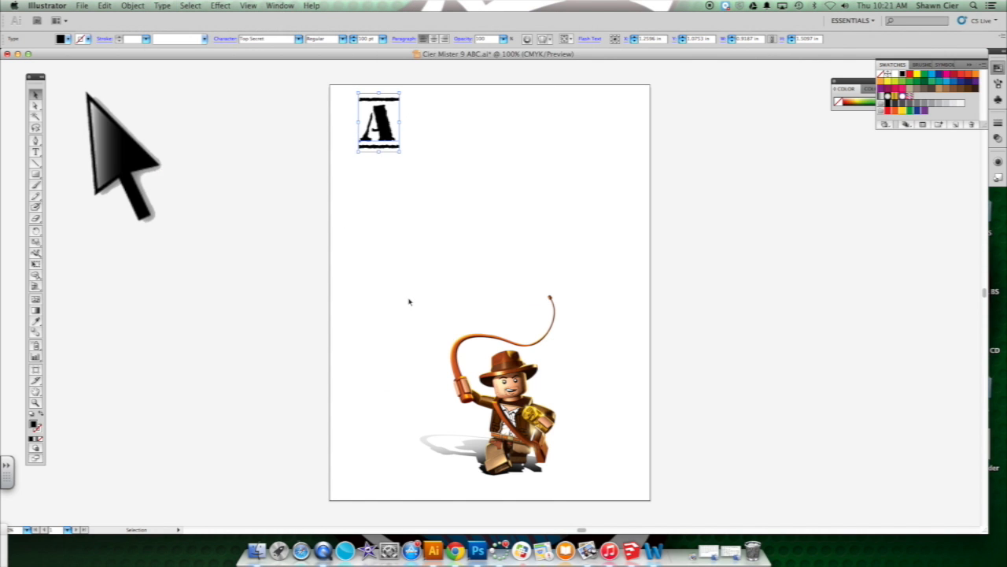
click(408, 182)
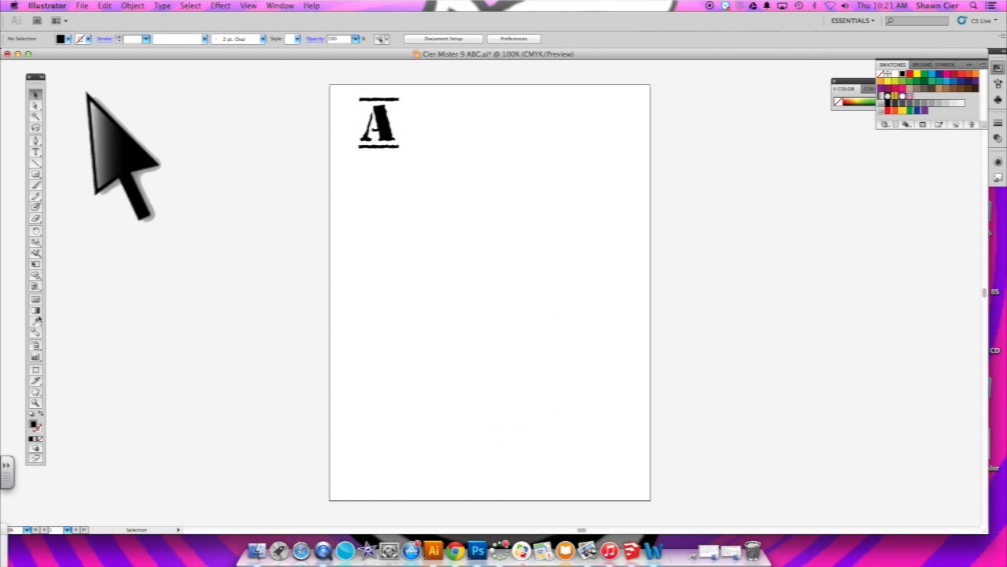
- Duplicate the letter A, placing the copy beside the original on its right along the artboard's upper edge
key(t)
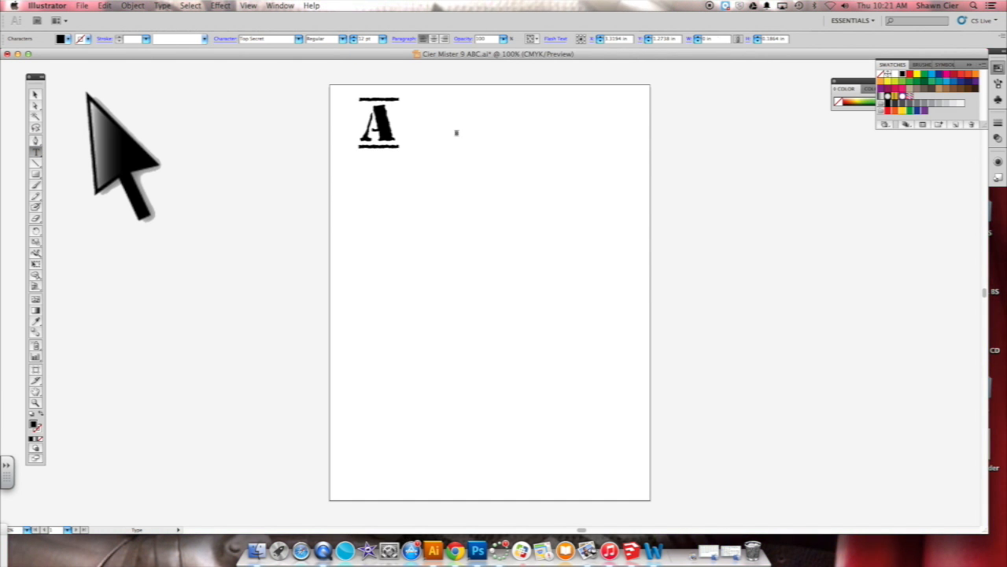
key(alt)
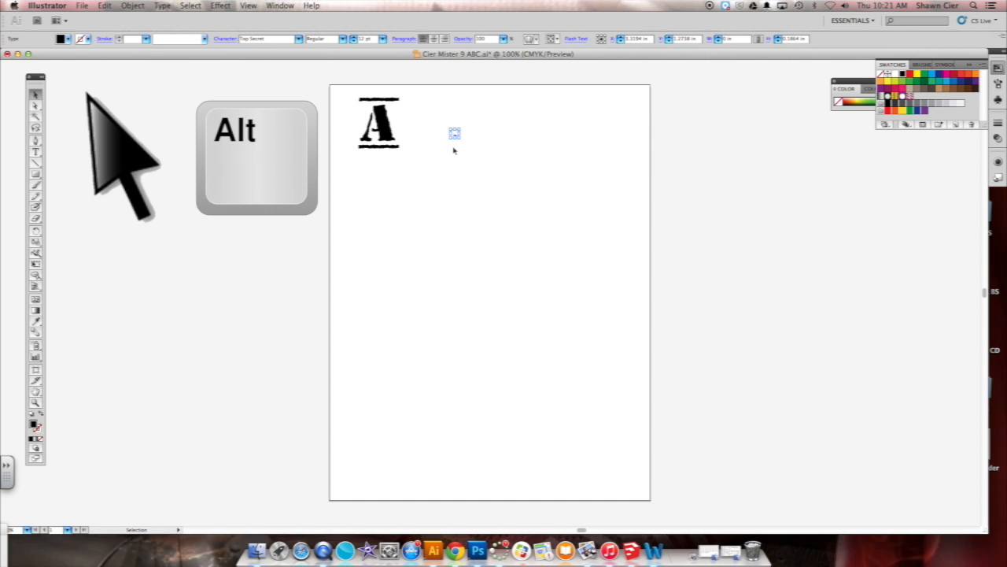
key(v)
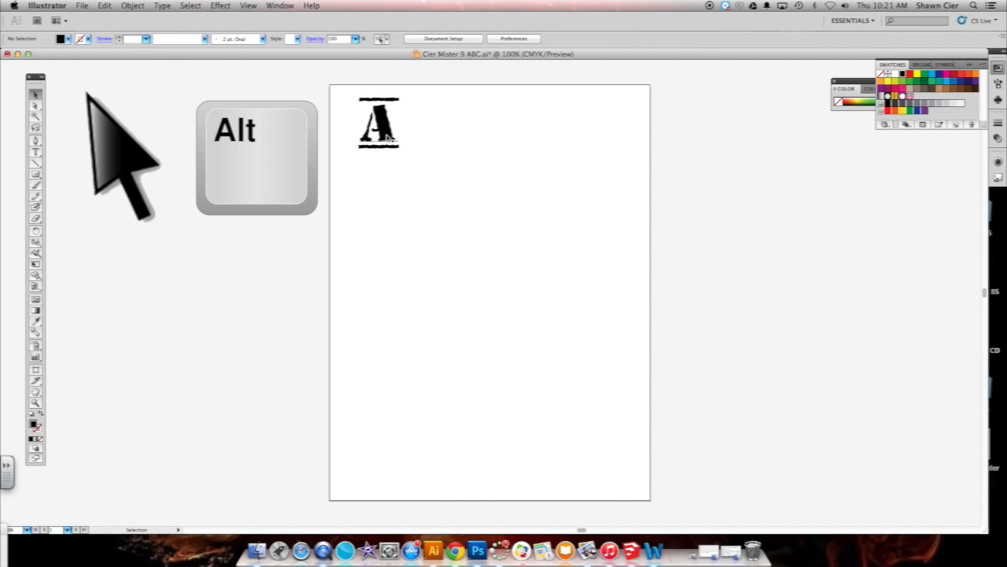
drag(387, 136, 461, 136)
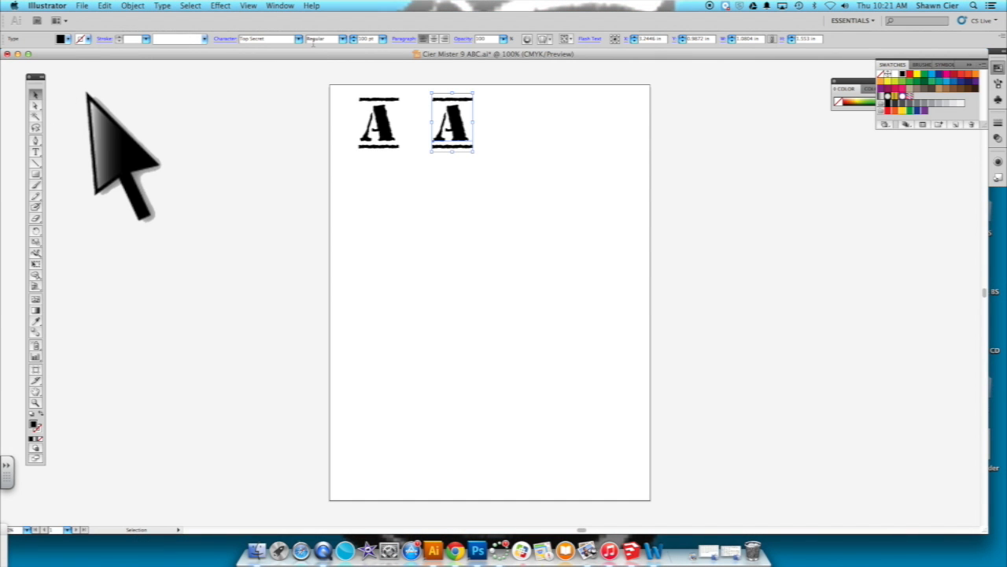
- Replace the copied letter with B and set its font to Arkanoid Solid, then deselect it
click(35, 152)
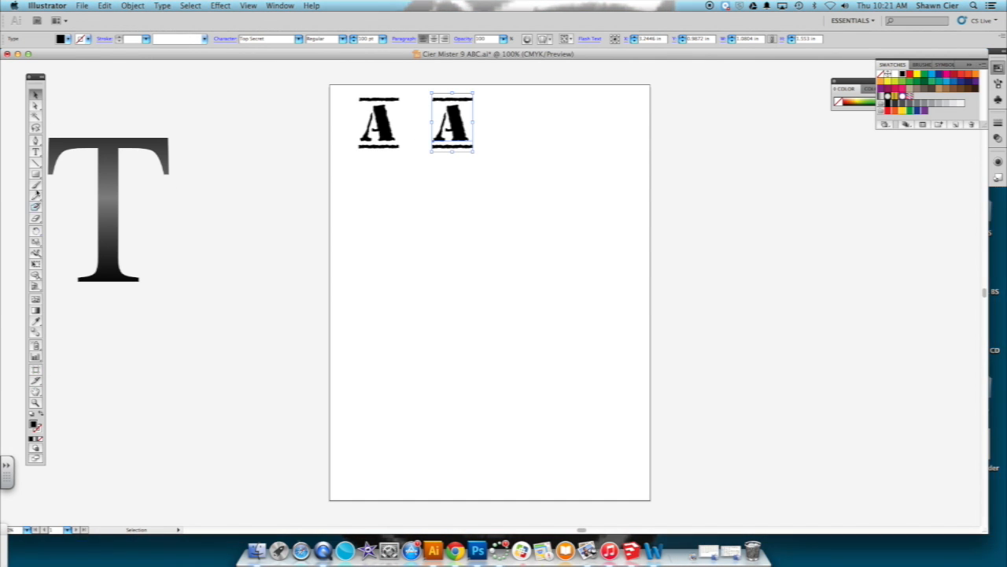
click(37, 153)
double_click(453, 126)
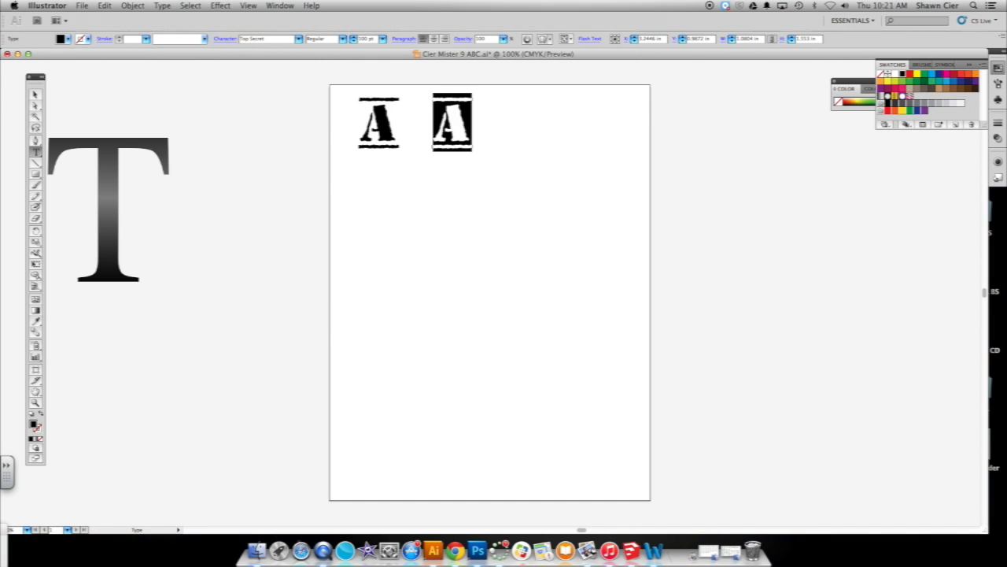
text(B)
click(162, 6)
mouse_move(170, 18)
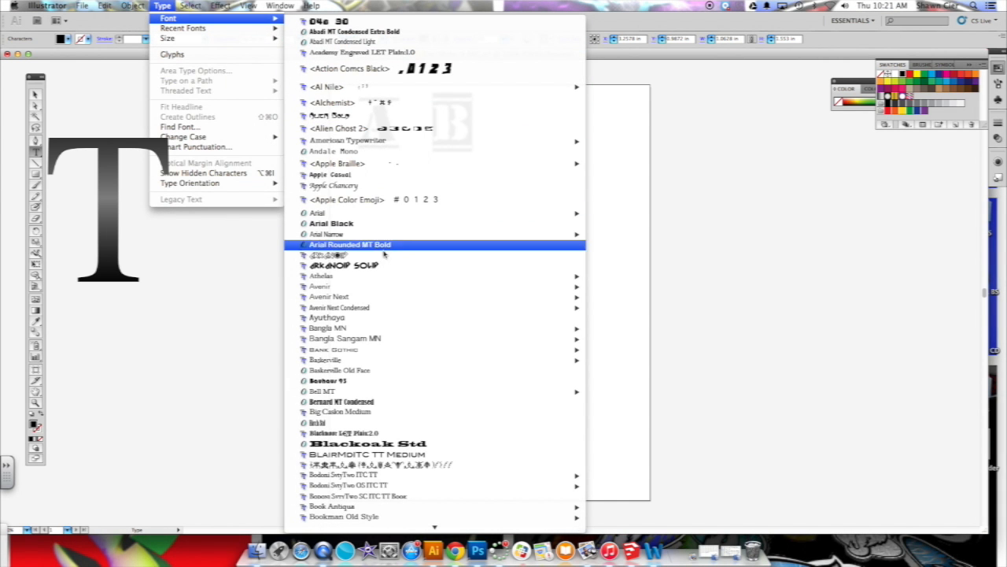
click(385, 267)
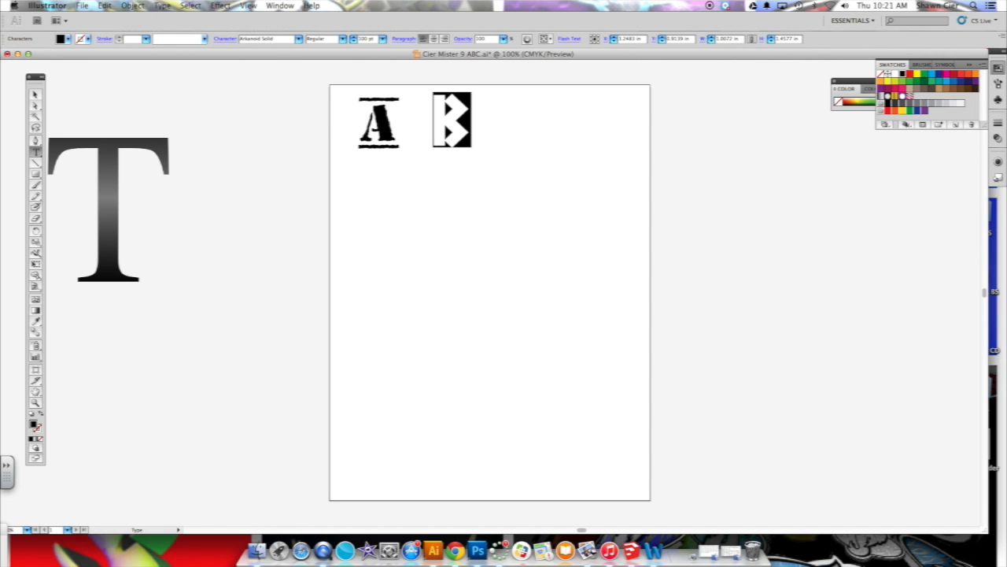
click(35, 94)
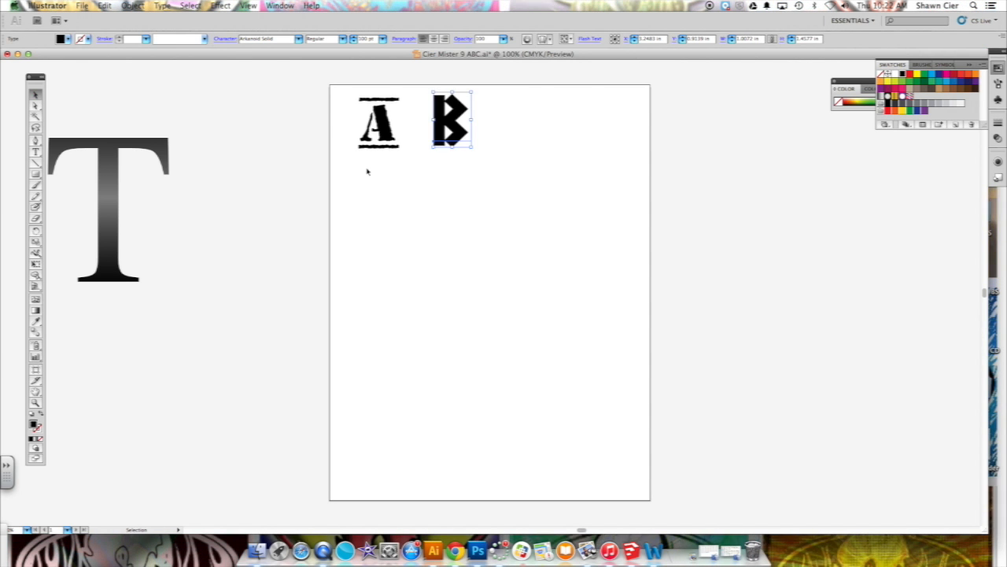
click(367, 171)
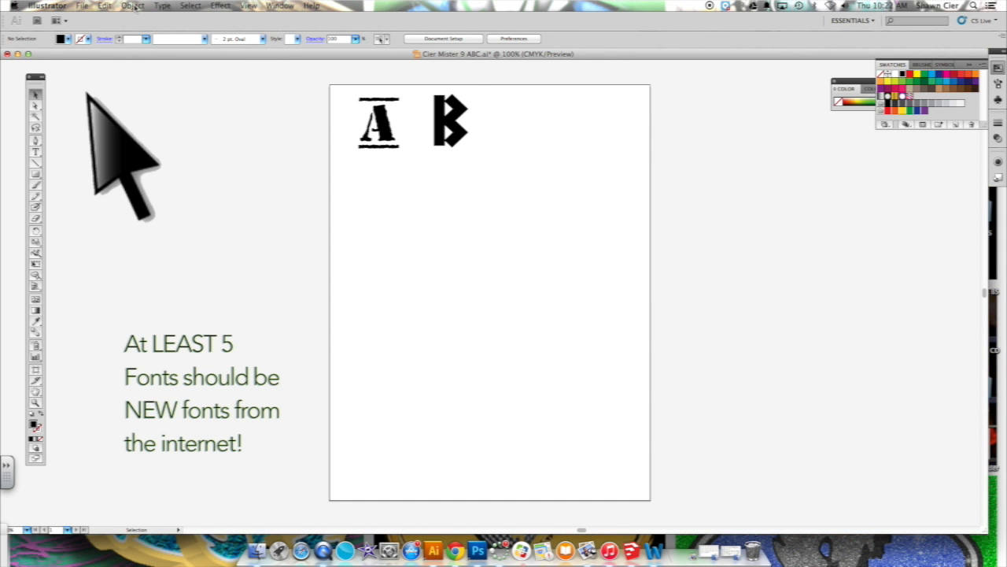
- Duplicate the B to its right and make the copy a letter C in the outline version of its font
click(161, 5)
mouse_move(168, 18)
click(373, 267)
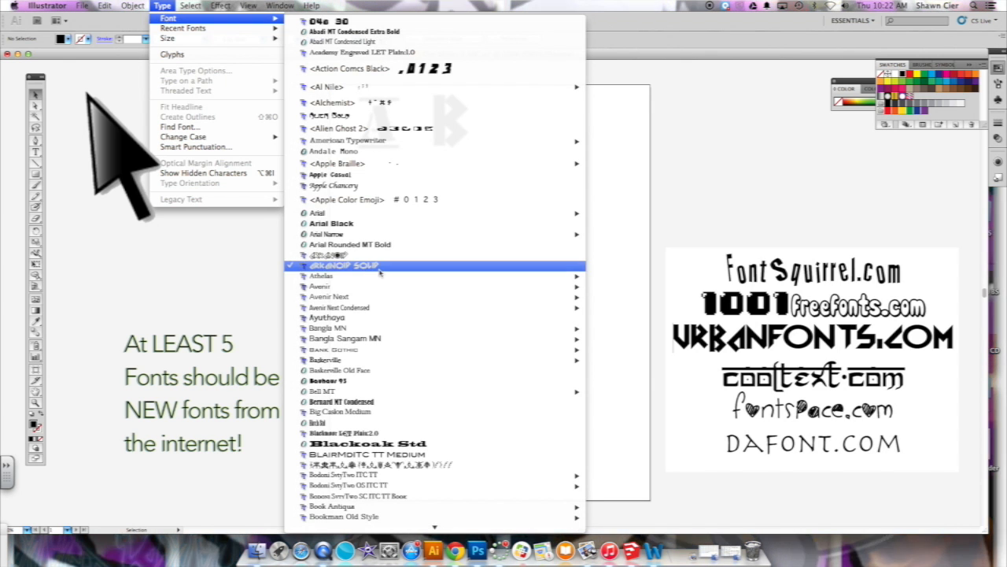
mouse_move(386, 275)
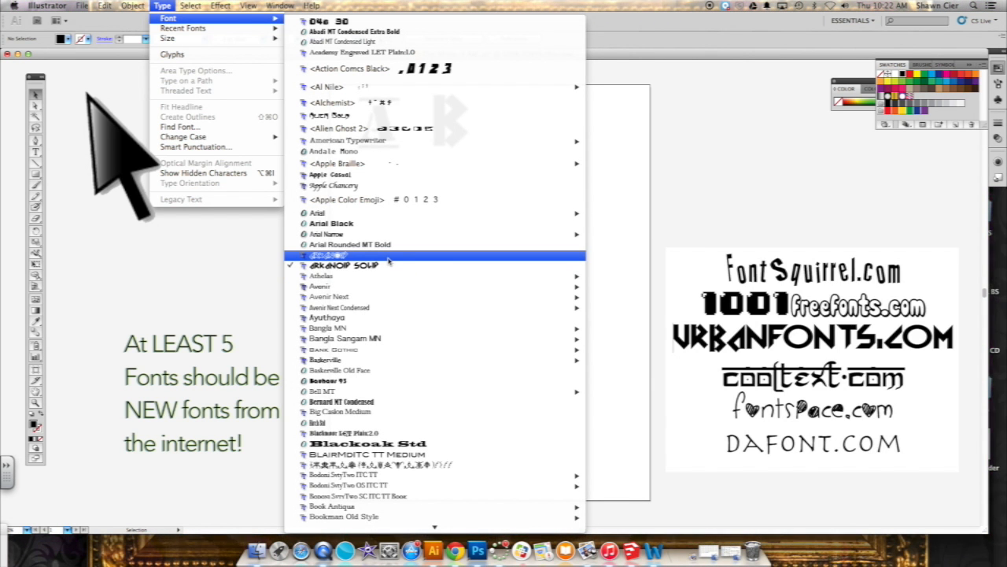
click(381, 257)
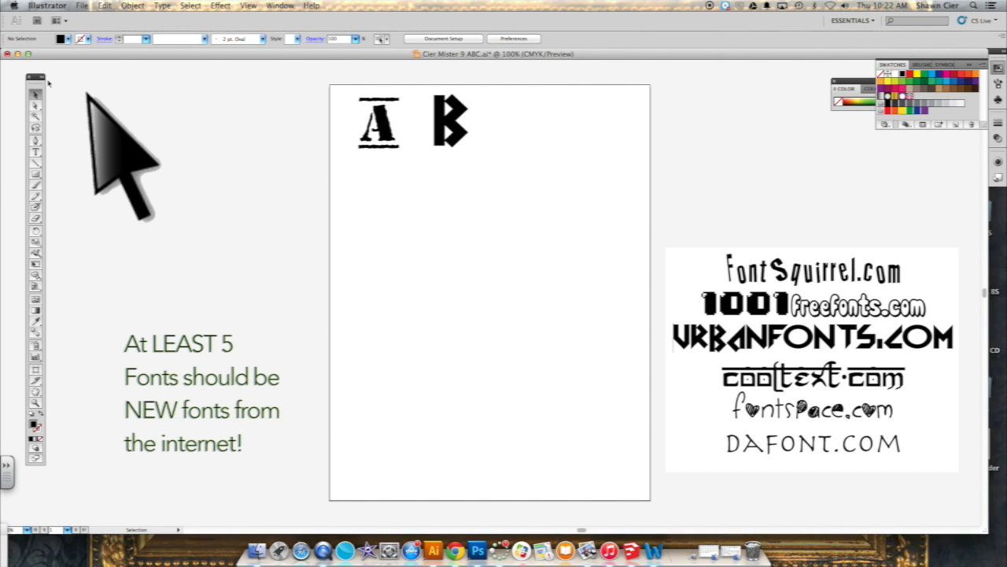
drag(452, 137, 513, 143)
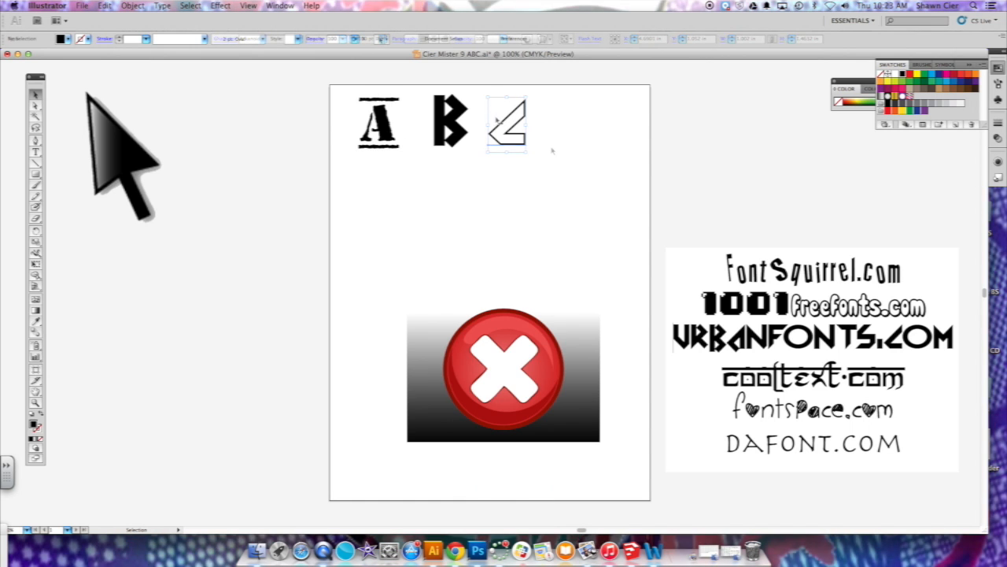
click(554, 150)
- Shift the letter B slightly toward the A and fill it with bright sky blue
drag(447, 131, 442, 131)
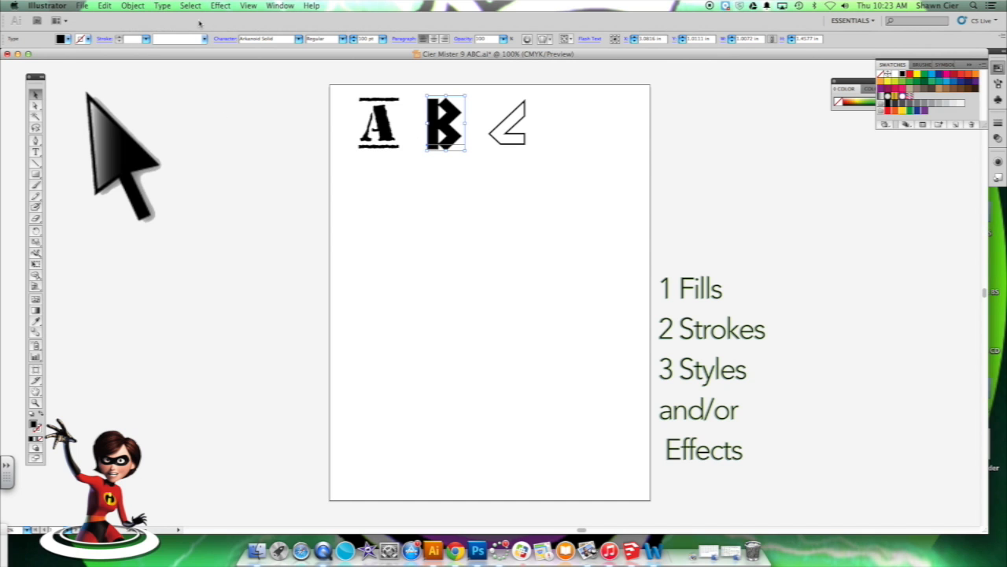
click(68, 40)
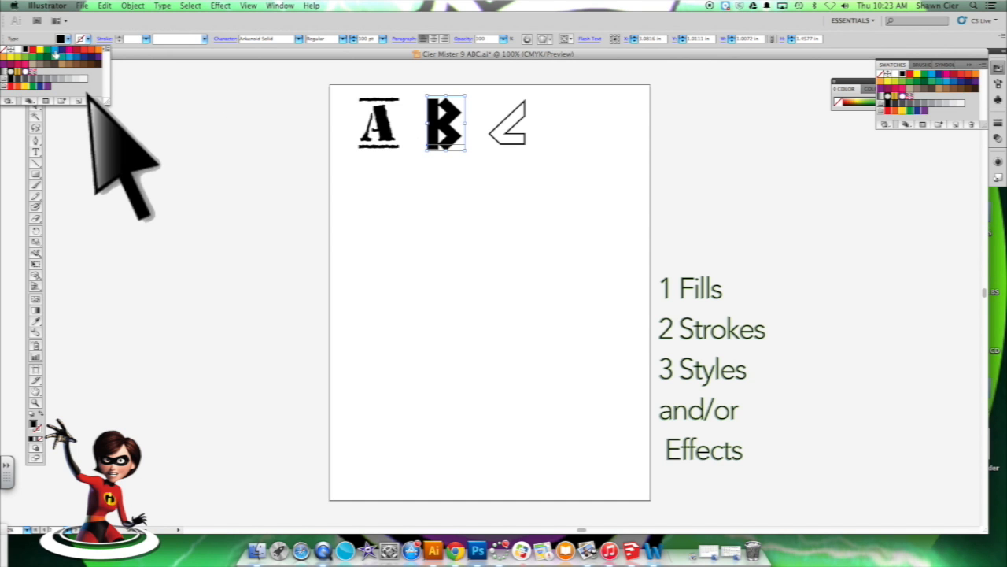
click(55, 52)
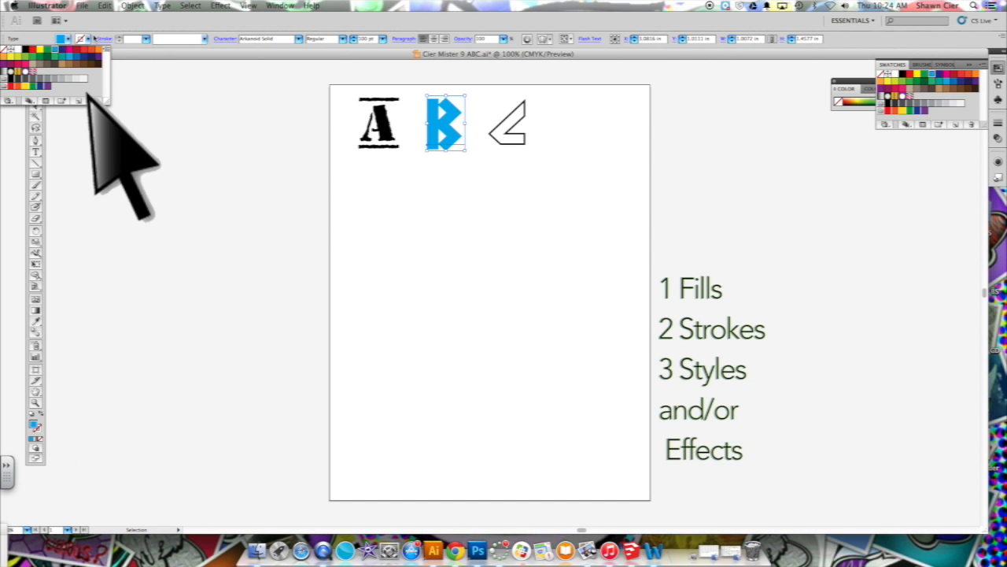
- Give the letter B a dark green stroke with a weight of 4 pt
click(88, 39)
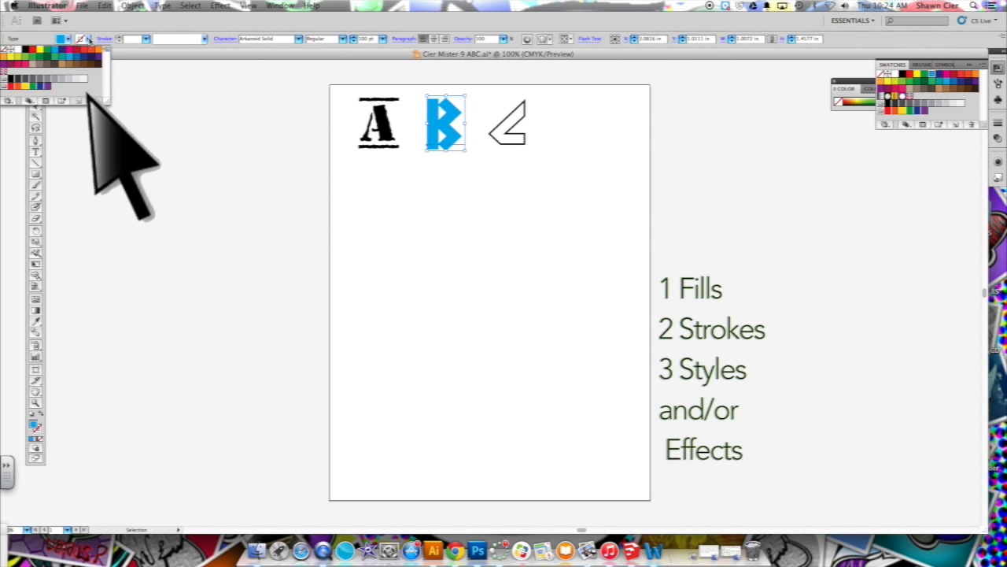
click(47, 58)
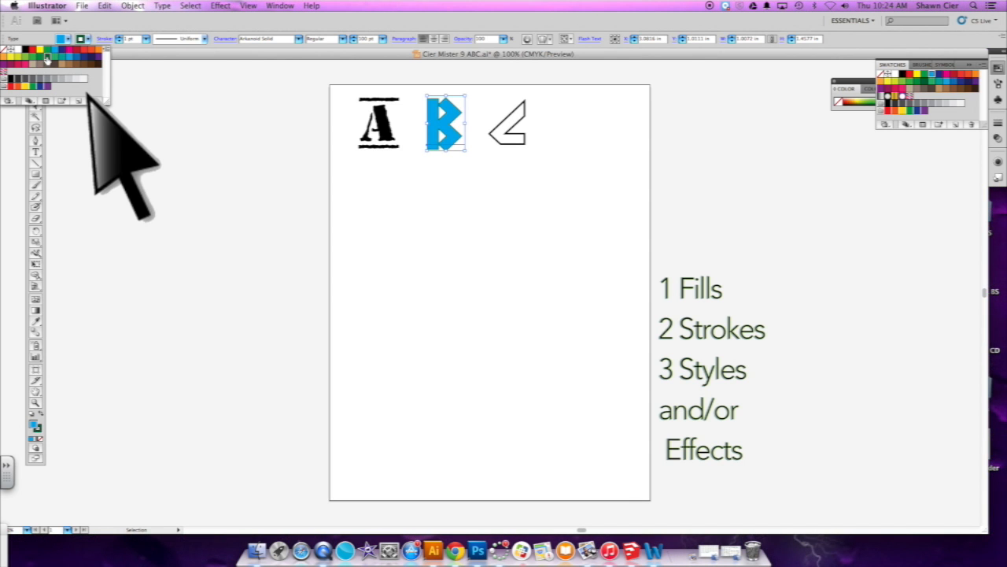
click(148, 40)
click(147, 39)
click(146, 67)
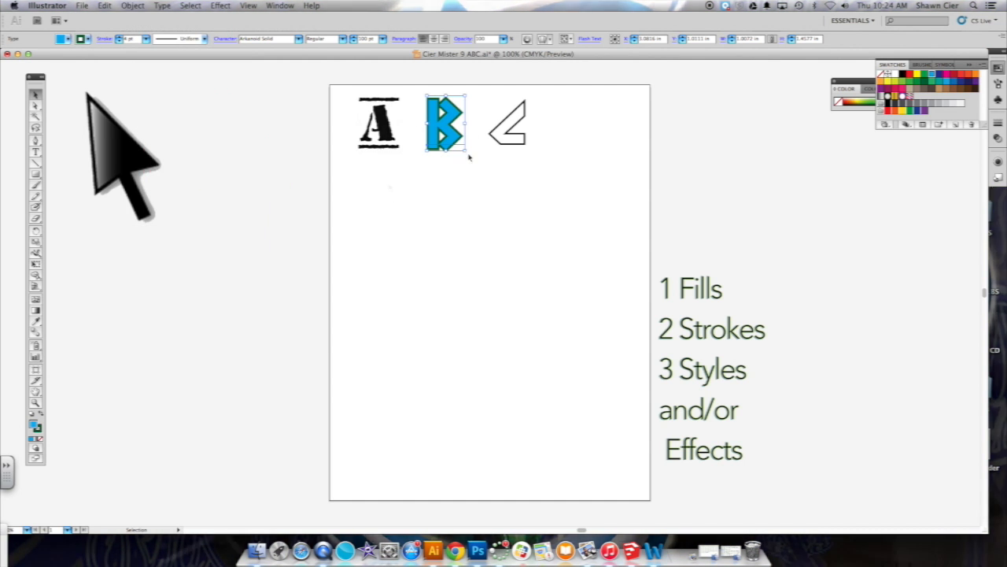
- Give the letter A a white fill and a 1 pt red stroke
click(379, 124)
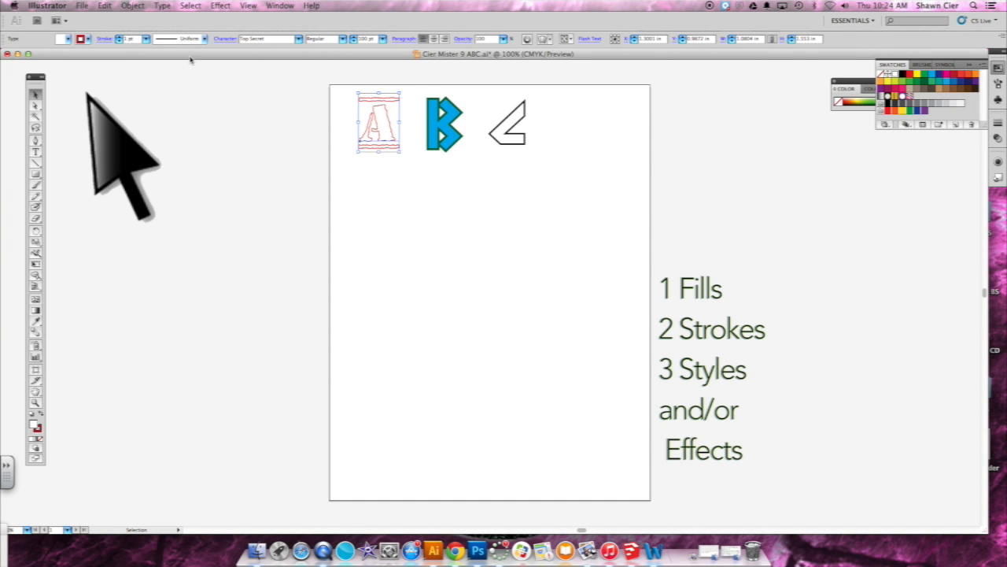
- Set the letter A's stroke weight to 6 pt and enlarge the letter to about 175 pt
click(146, 39)
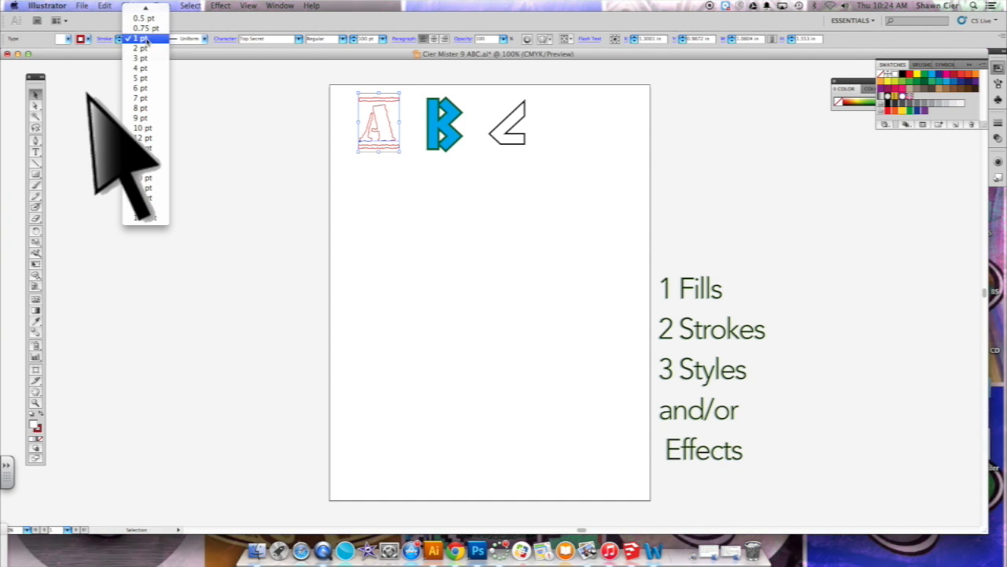
click(142, 89)
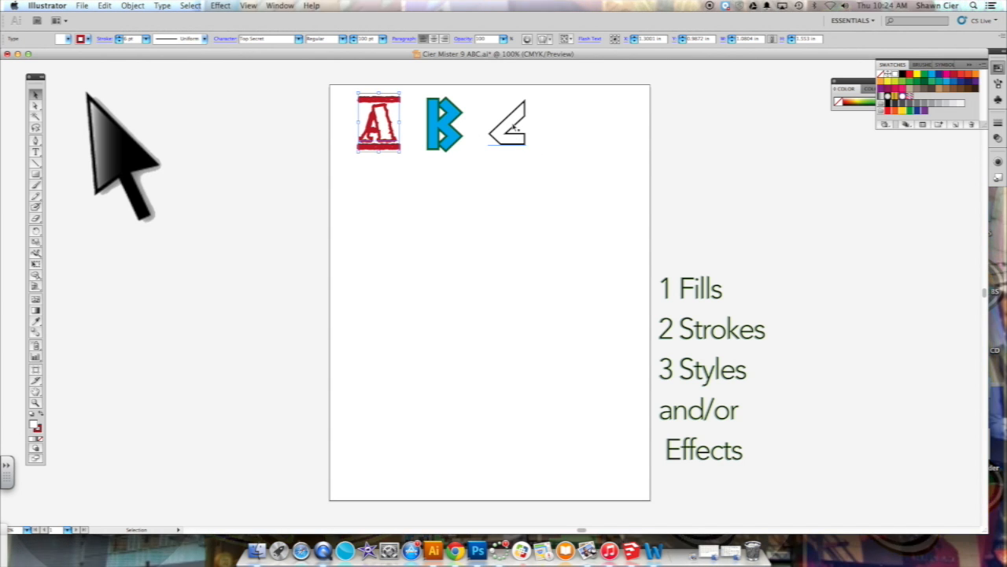
mouse_move(399, 152)
mouse_down()
mouse_move(417, 197)
mouse_move(396, 156)
mouse_up()
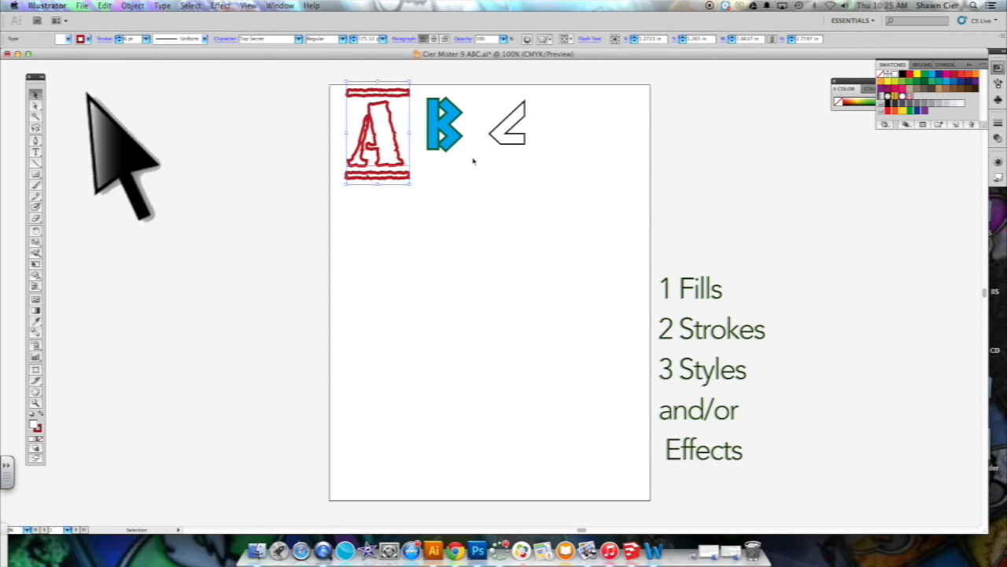
- Enlarge the letter B to about 154 pt and the letter C to about 152 pt to match the A
click(439, 133)
mouse_move(465, 150)
mouse_down()
mouse_move(487, 180)
mouse_move(467, 157)
mouse_up()
click(509, 143)
drag(529, 153, 555, 168)
- Convert the letter A to outlines and shift it slightly up and away from the B
click(378, 134)
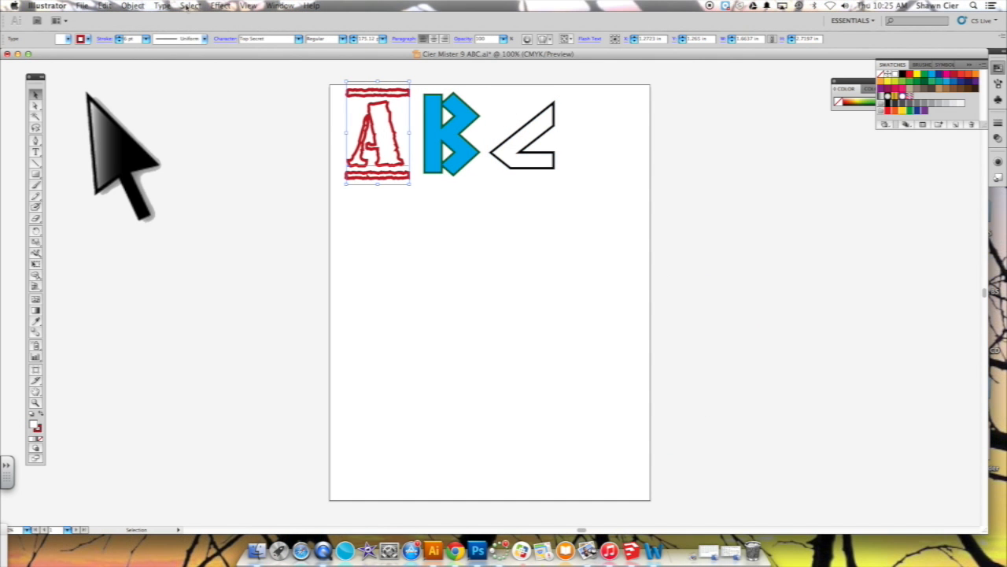
click(163, 5)
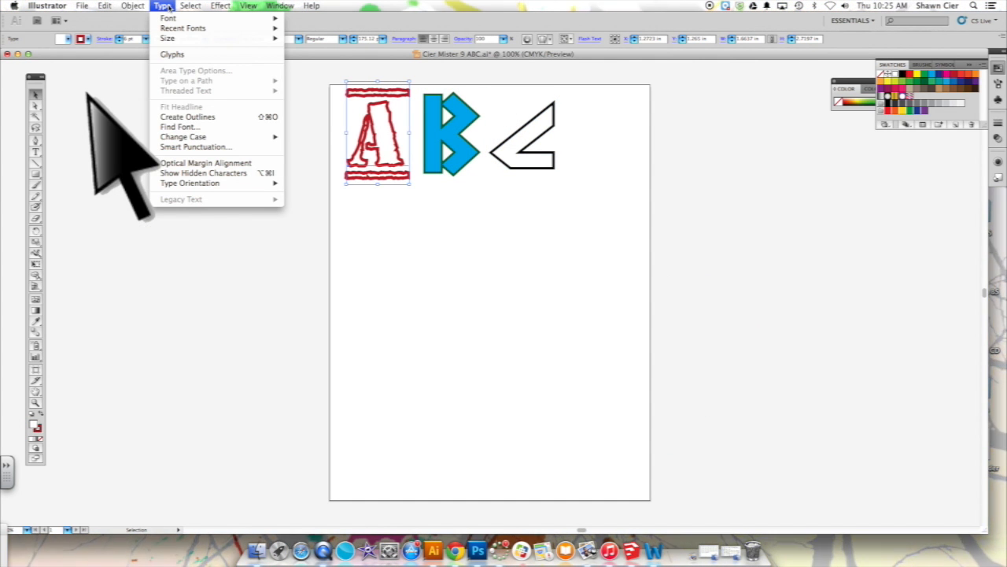
click(188, 117)
click(414, 206)
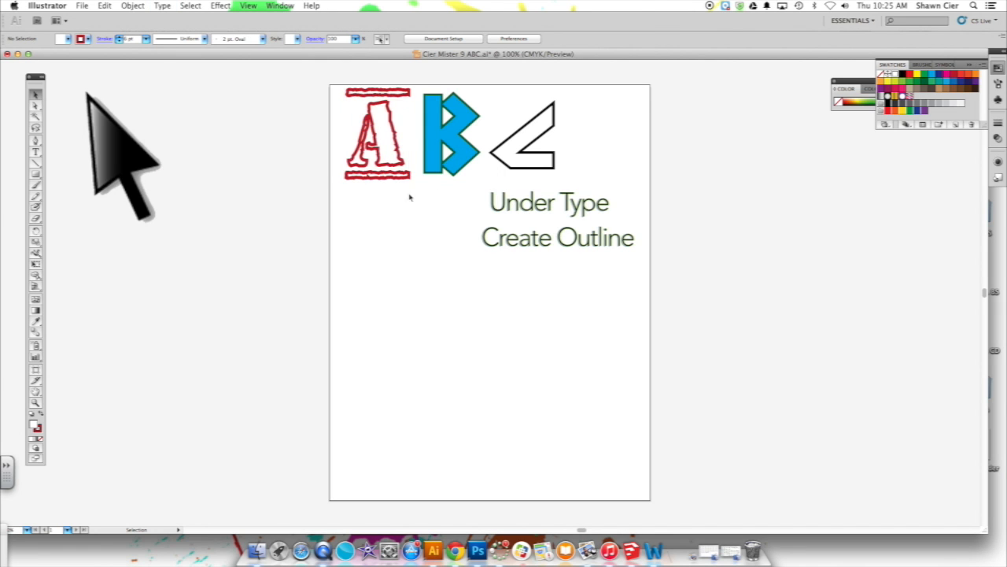
mouse_move(405, 162)
mouse_down()
mouse_move(400, 236)
mouse_move(402, 171)
mouse_up()
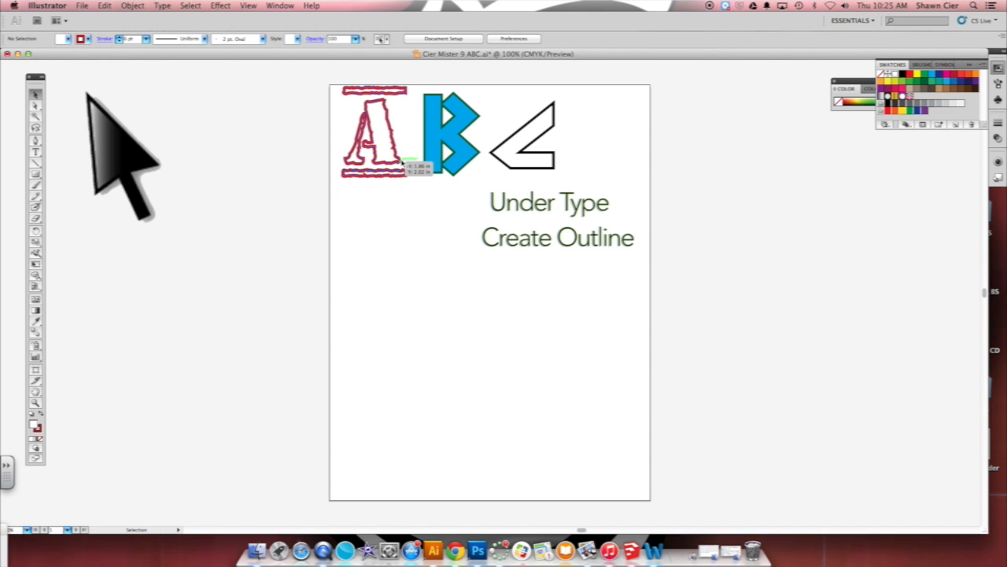
- Open the 3D Effects graphic style library and place it beside the artboard near the letters
click(297, 39)
click(199, 84)
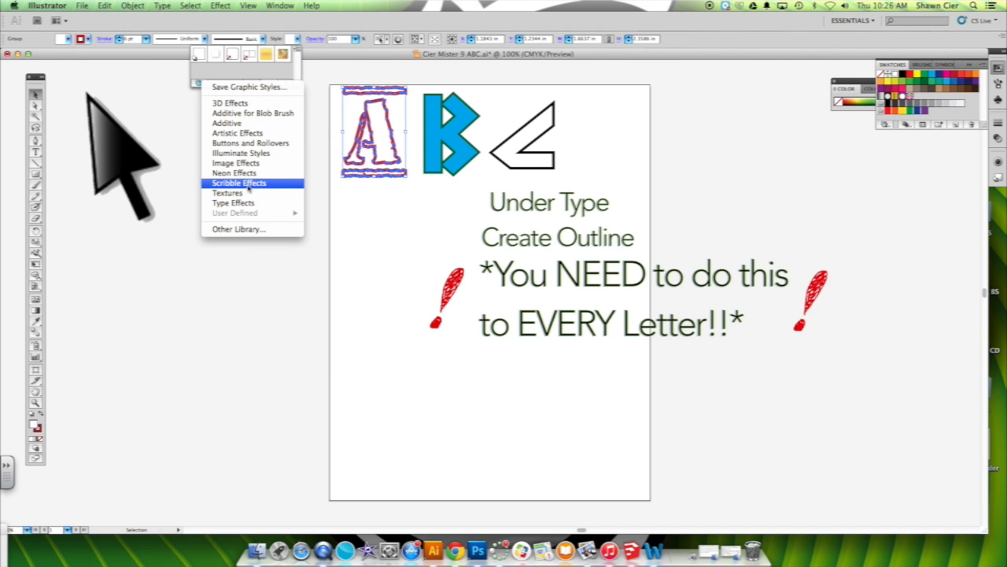
click(239, 103)
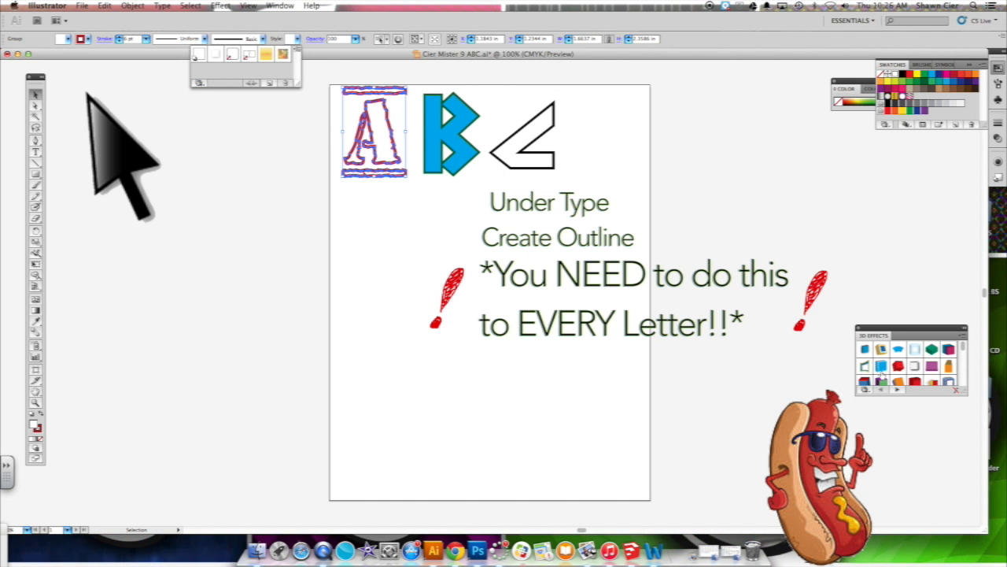
click(866, 392)
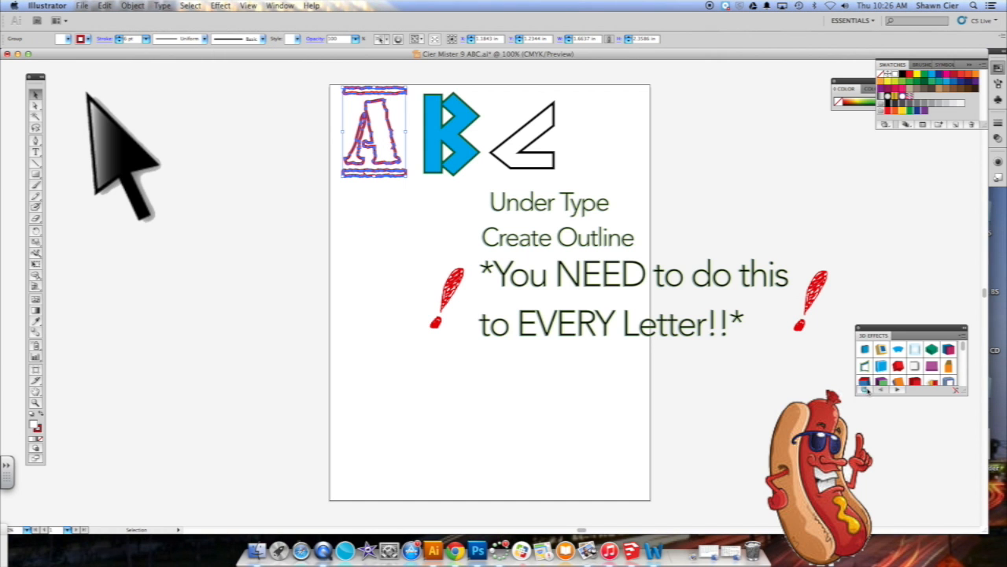
click(866, 389)
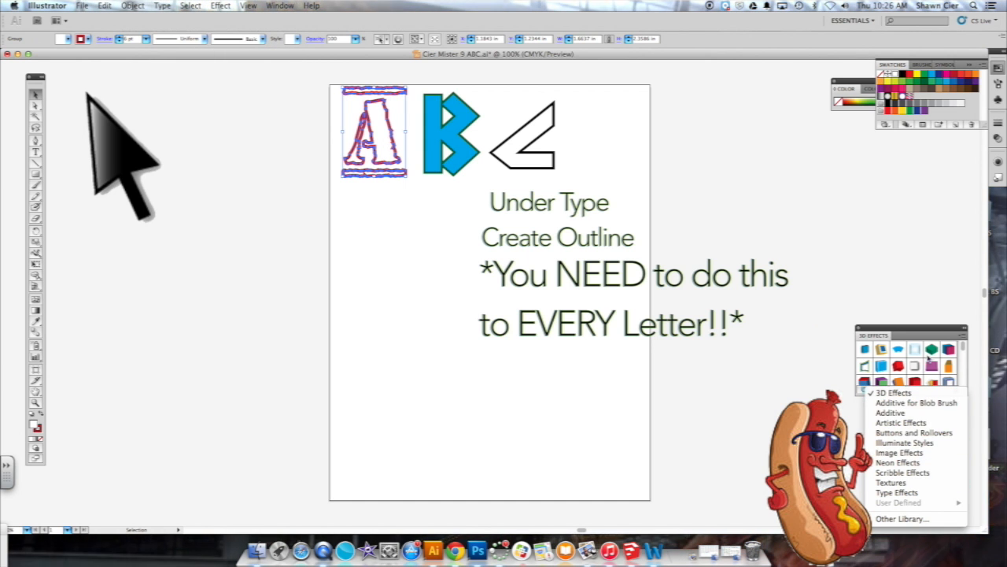
click(770, 225)
drag(888, 326, 722, 211)
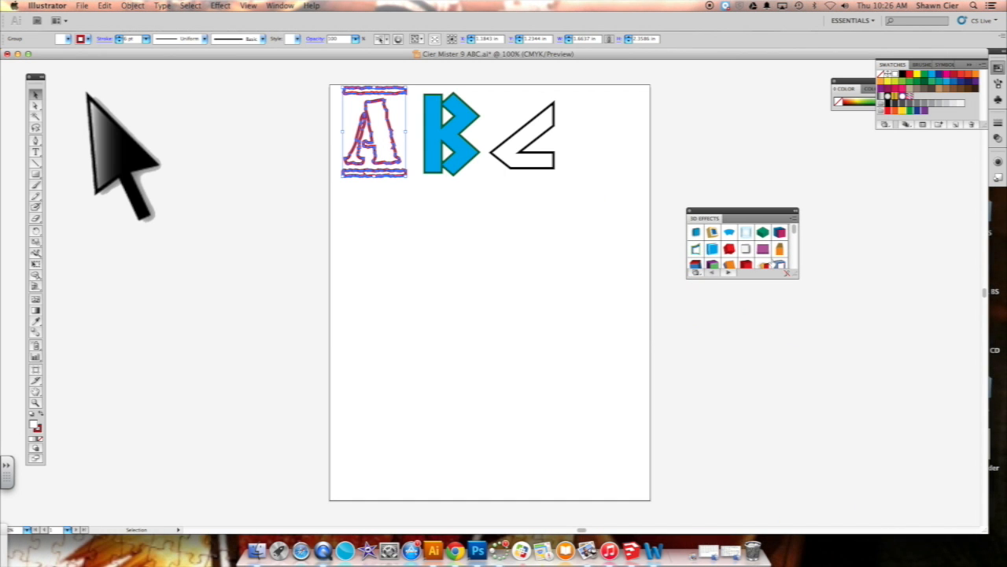
- Apply the 3D Effect 1 graphic style to the outlined letter A
click(697, 273)
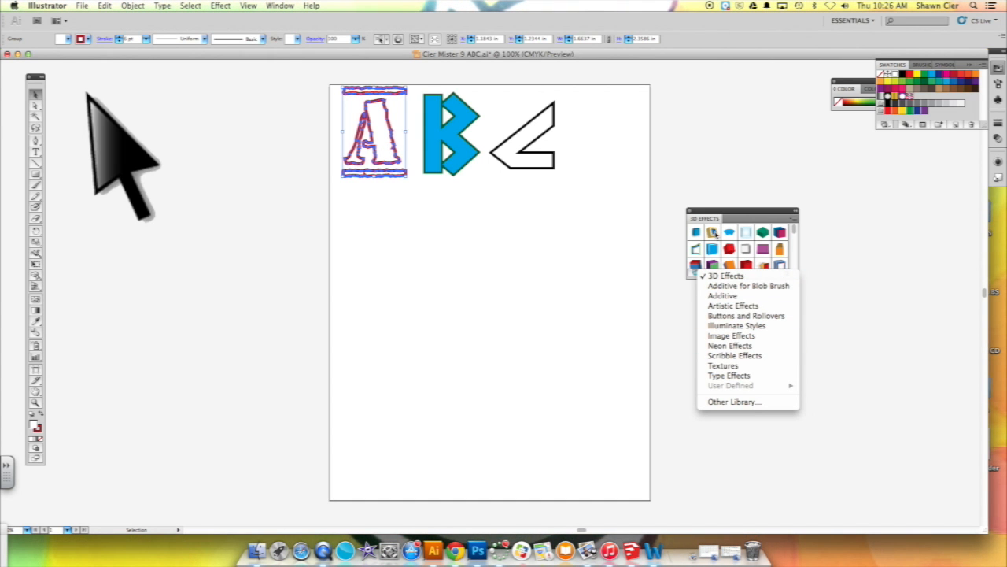
click(714, 233)
click(698, 233)
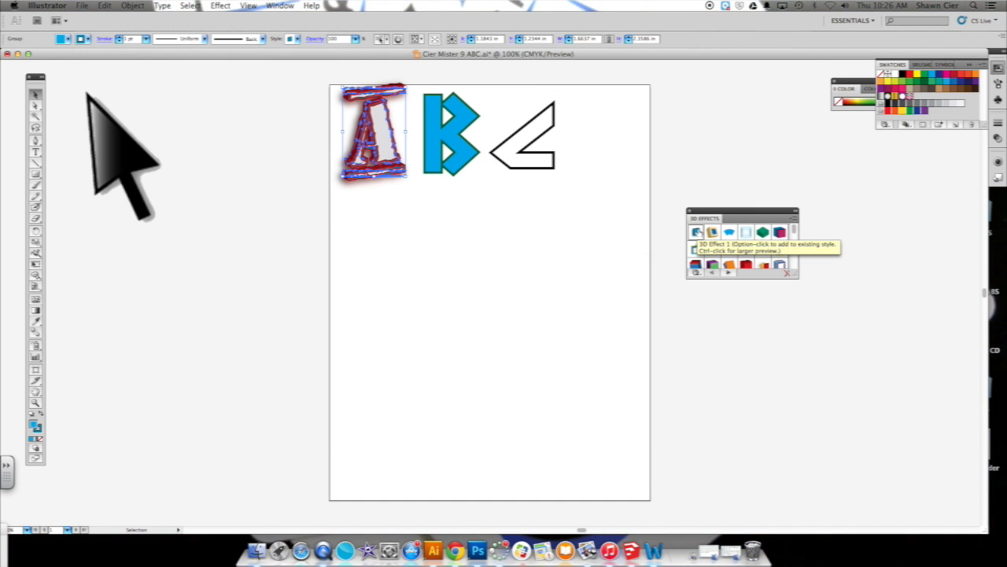
click(366, 214)
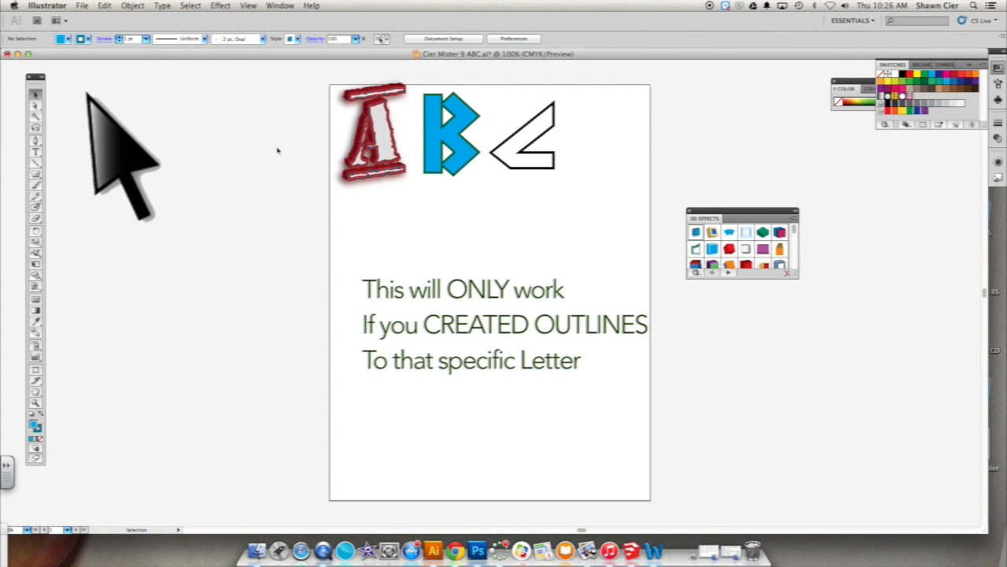
- Look through the Photoshop effect categories available for the letters, including Artistic, Blur and Distort
click(67, 39)
click(425, 145)
click(428, 144)
click(220, 6)
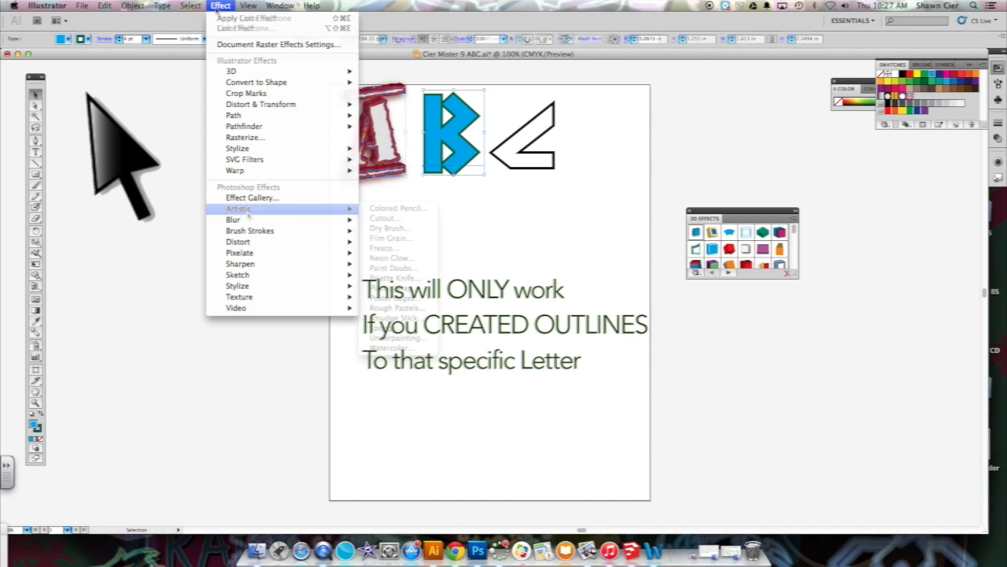
mouse_move(262, 214)
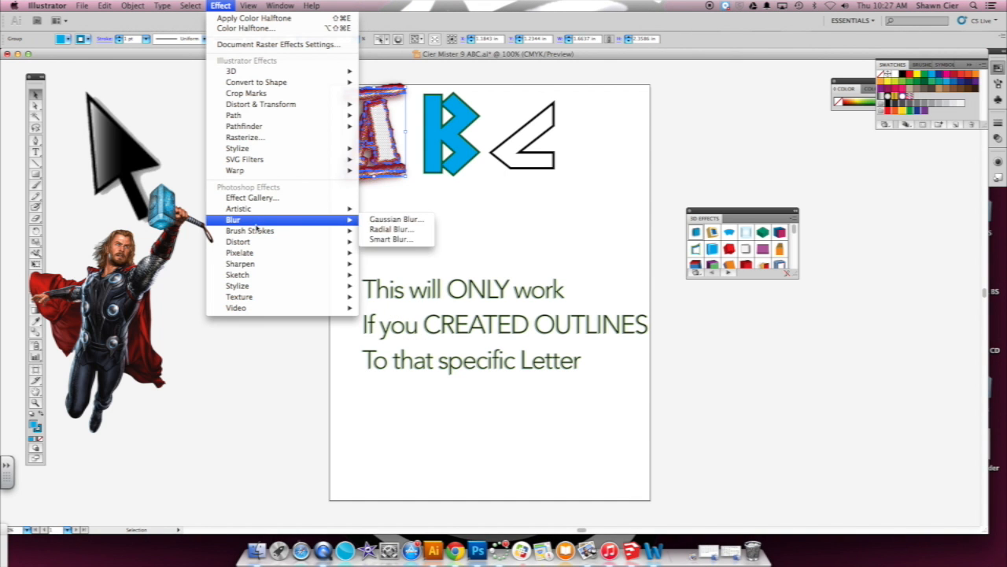
mouse_move(255, 243)
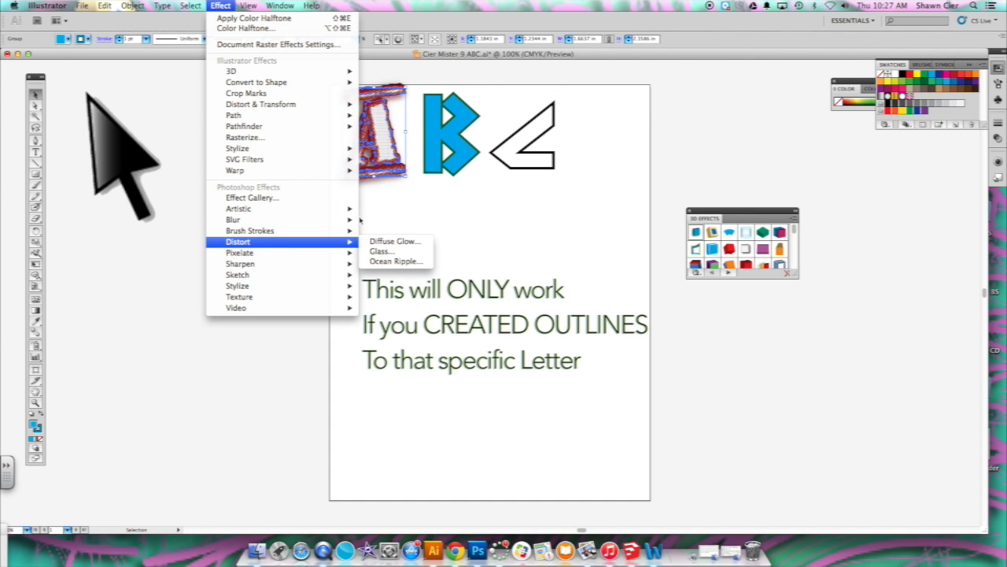
click(392, 210)
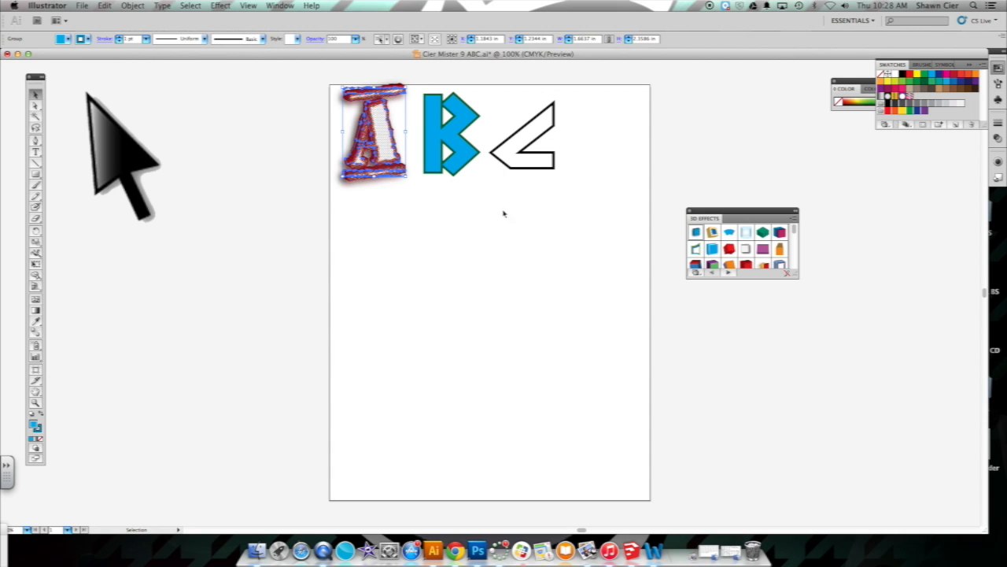
click(528, 205)
- Convert the letter B to outlines and fill it with a teal gradient from the Brights gradient library
click(439, 128)
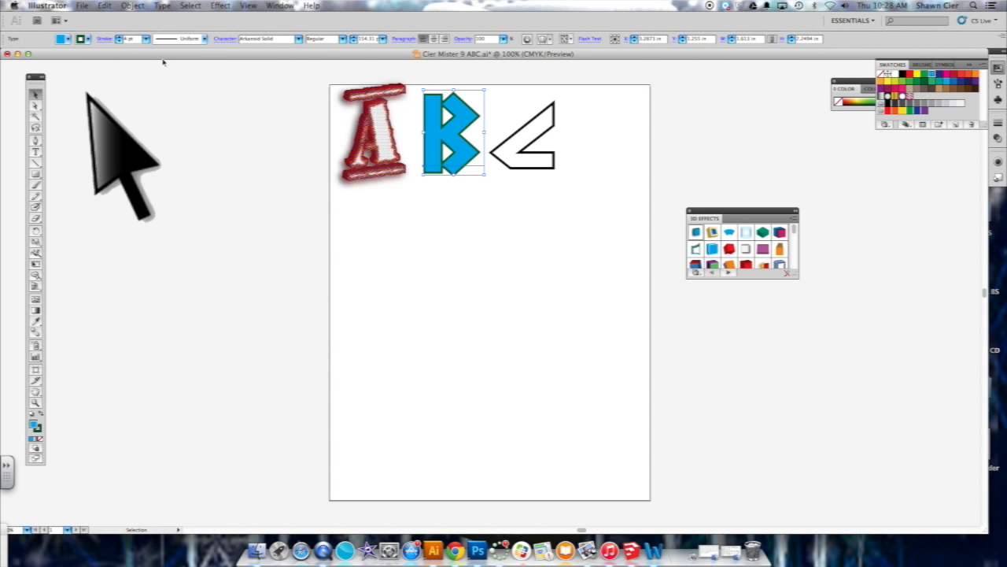
click(68, 38)
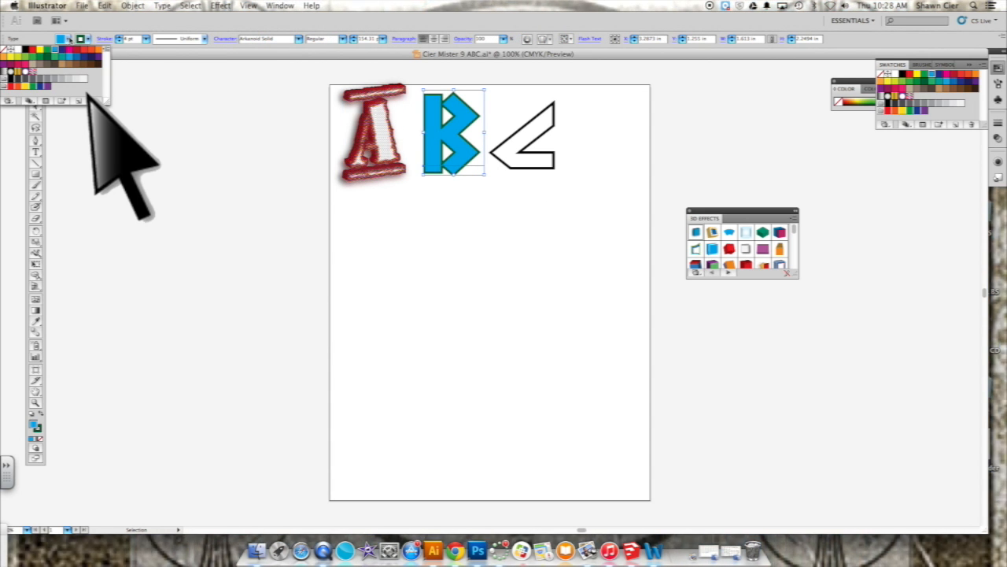
click(7, 101)
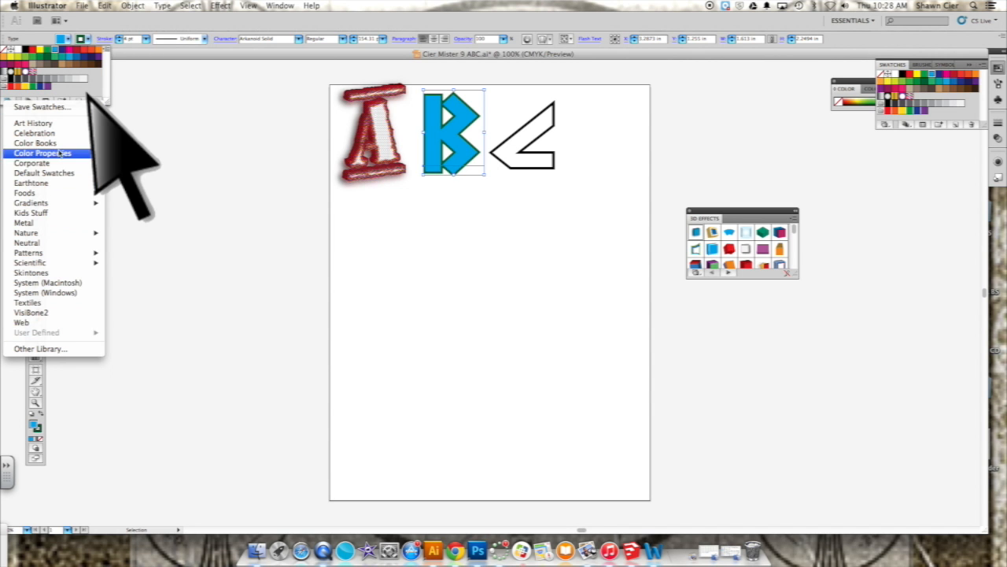
mouse_move(47, 203)
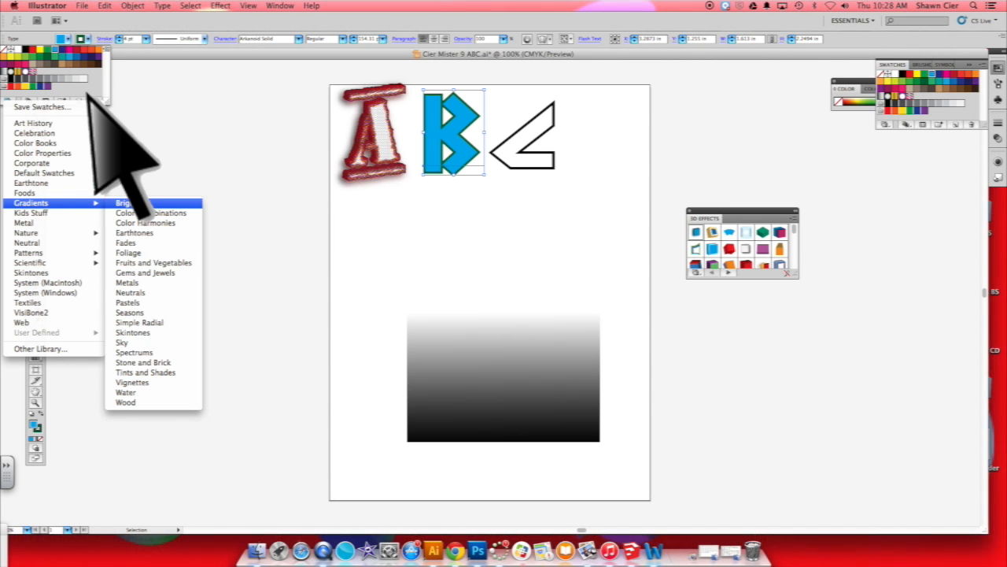
click(159, 215)
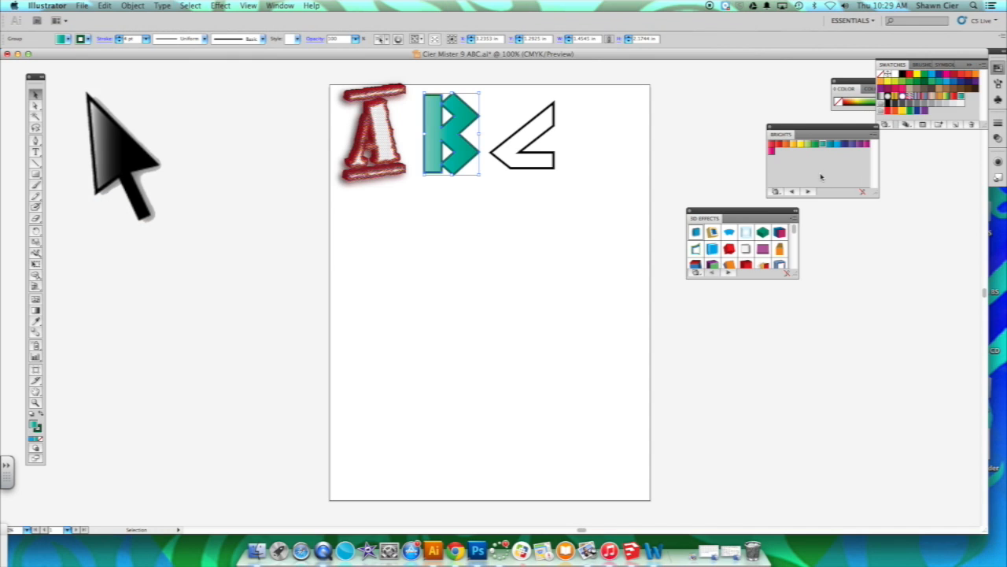
- Fill the outlined letter B with a red Brights gradient and apply the green extruded style from 3D Effects
click(162, 6)
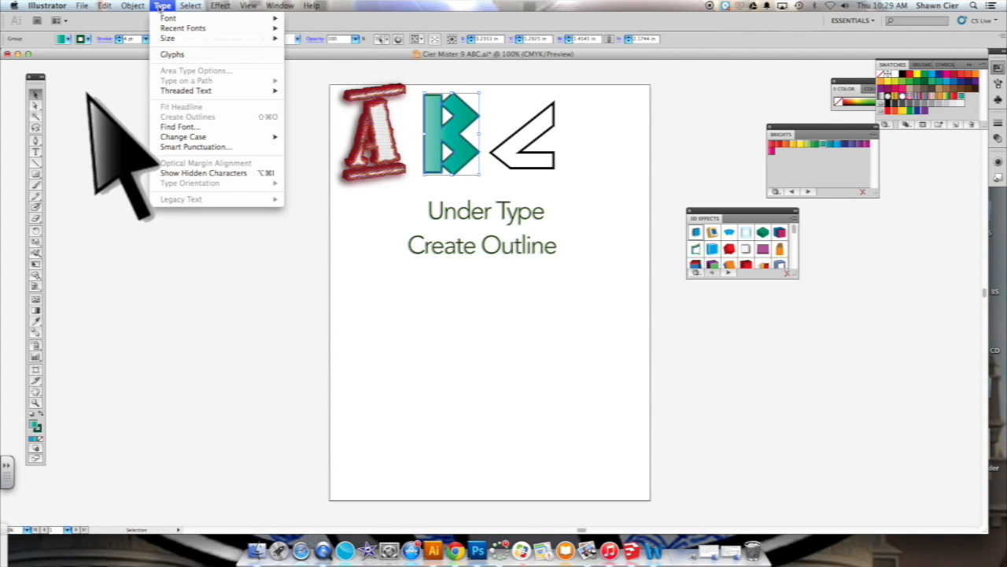
mouse_move(178, 140)
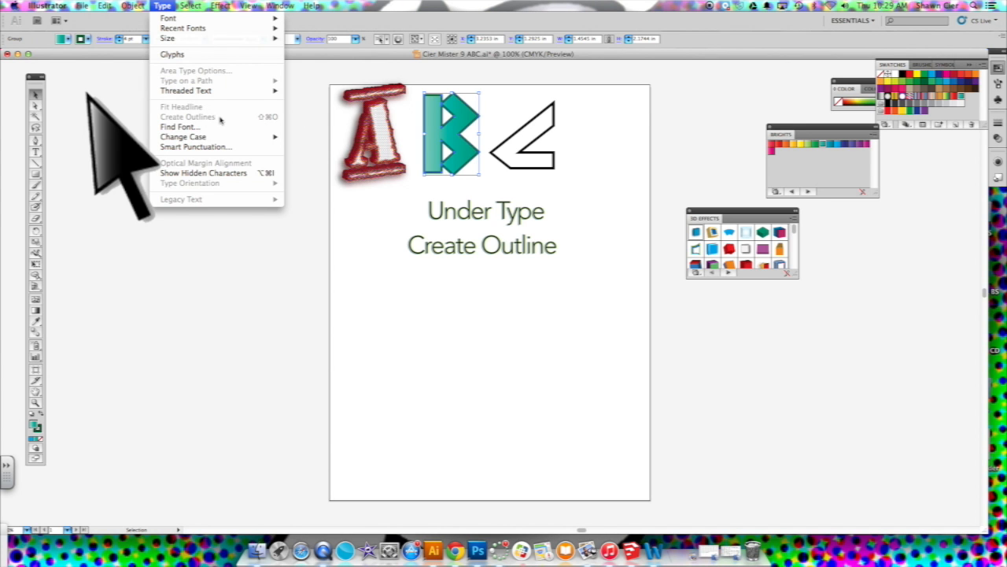
click(781, 148)
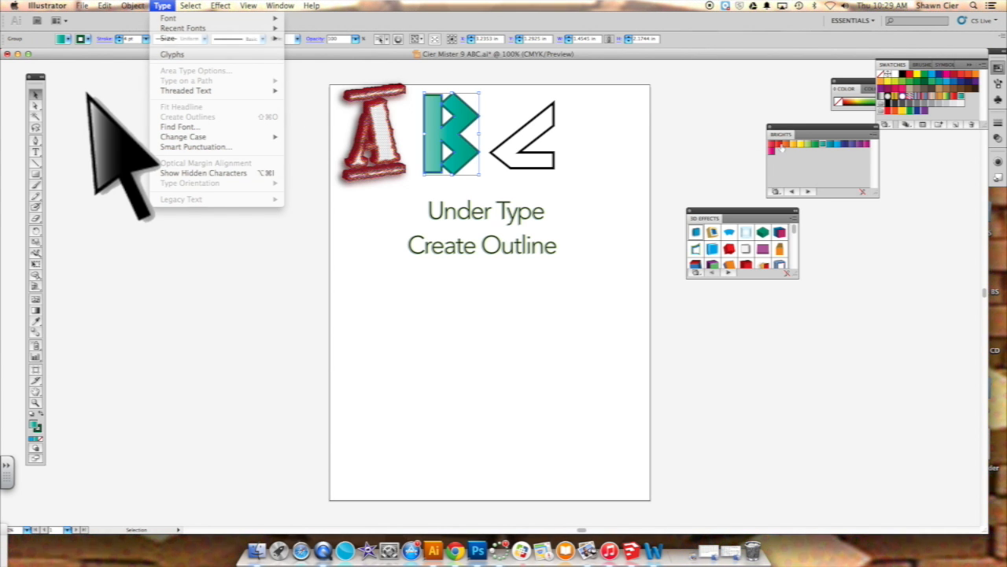
click(784, 146)
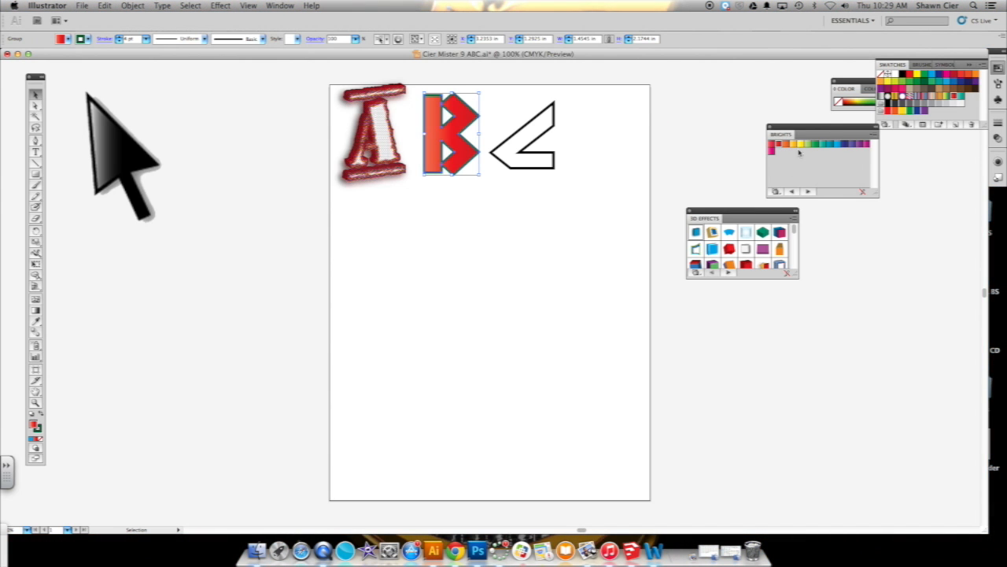
click(762, 232)
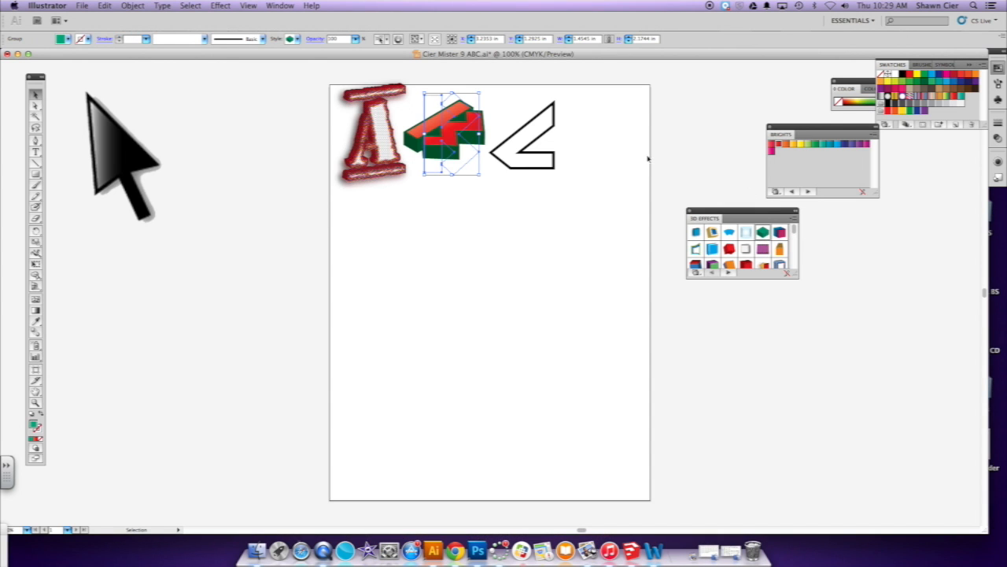
click(619, 162)
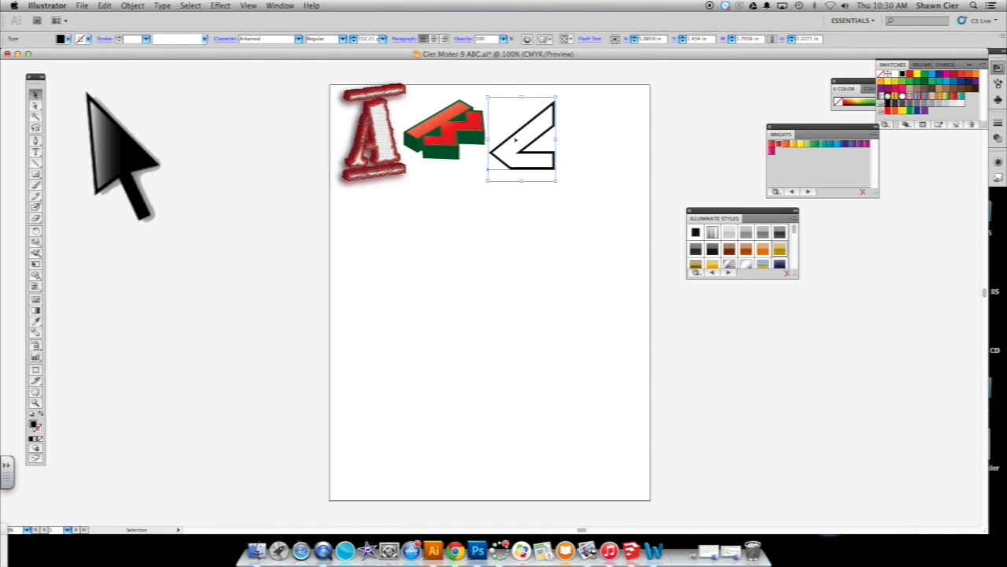
- Fill the letter C with the Green, Yellow, Orange gradient and convert it to outlines
click(68, 38)
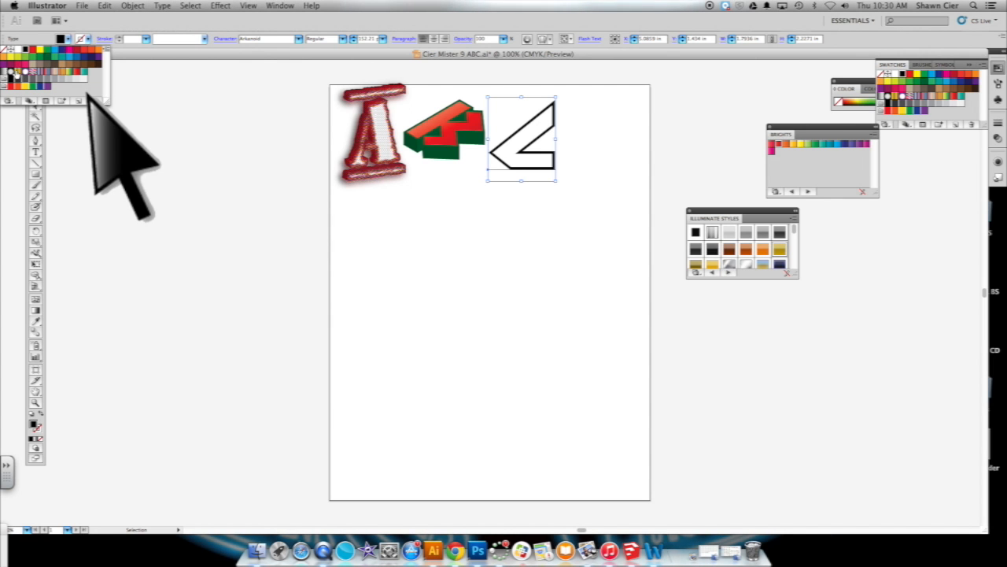
click(17, 73)
key(shift+super+o)
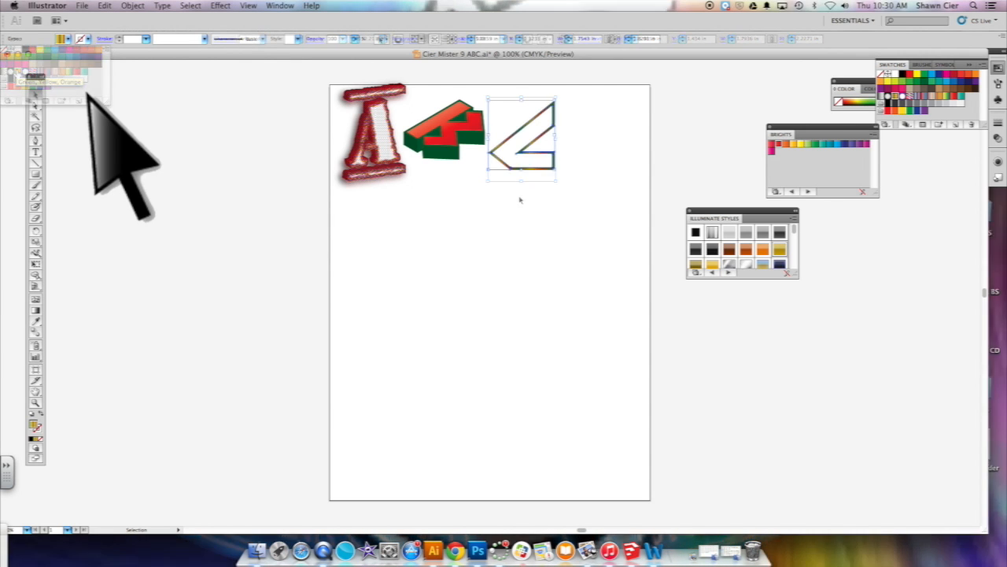
click(525, 193)
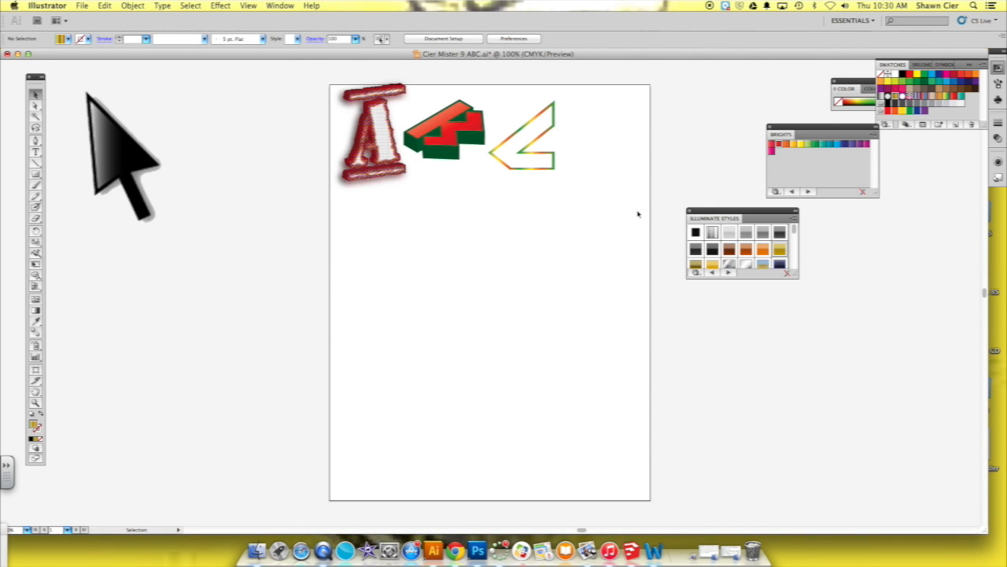
- Switch the graphic style library to 3D Effects and apply its blue box style to the letter C
click(696, 272)
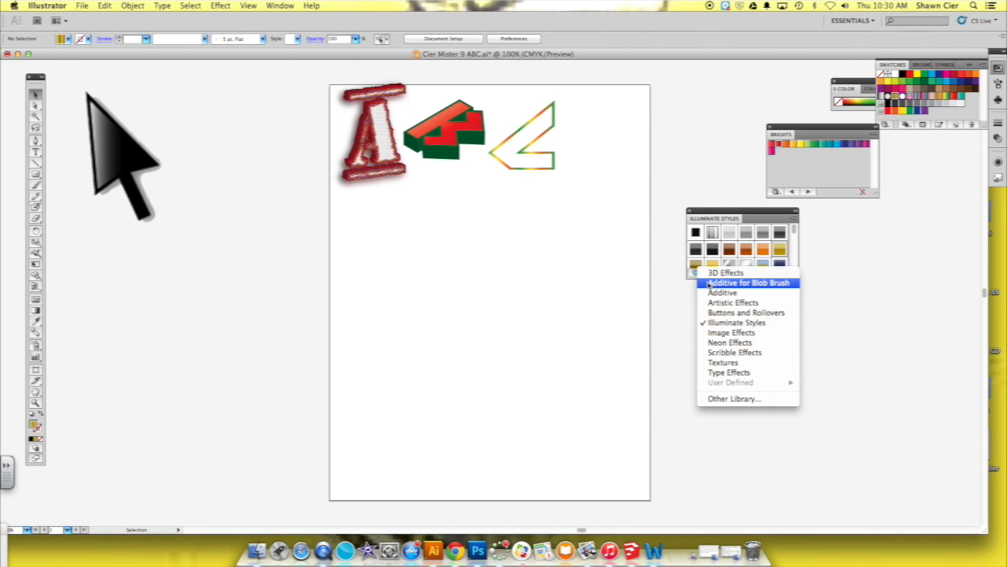
click(730, 233)
click(712, 248)
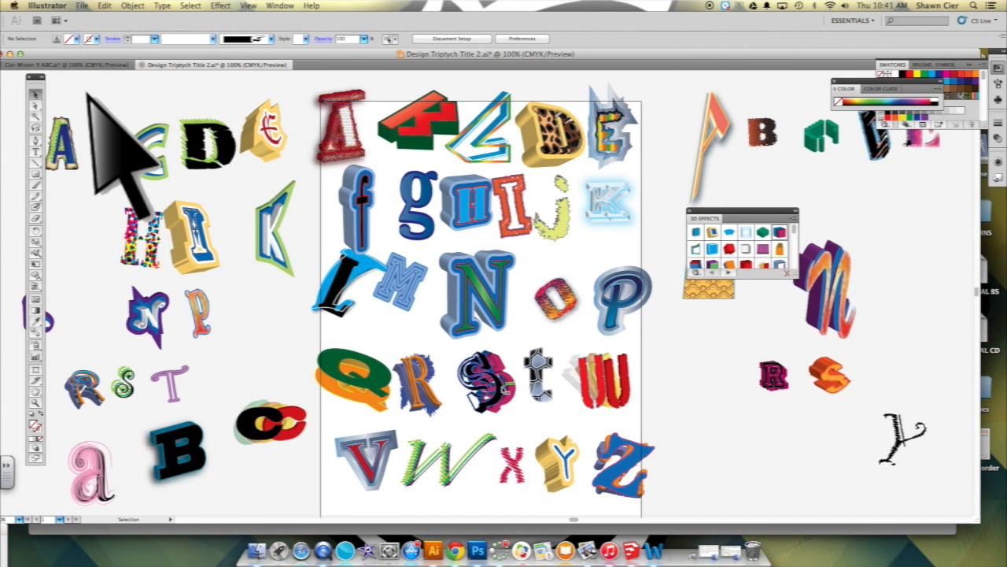
- Scale the letter B in the page's first row down to about 1.25 in wide and the letter A to about 0.97 in wide
click(415, 141)
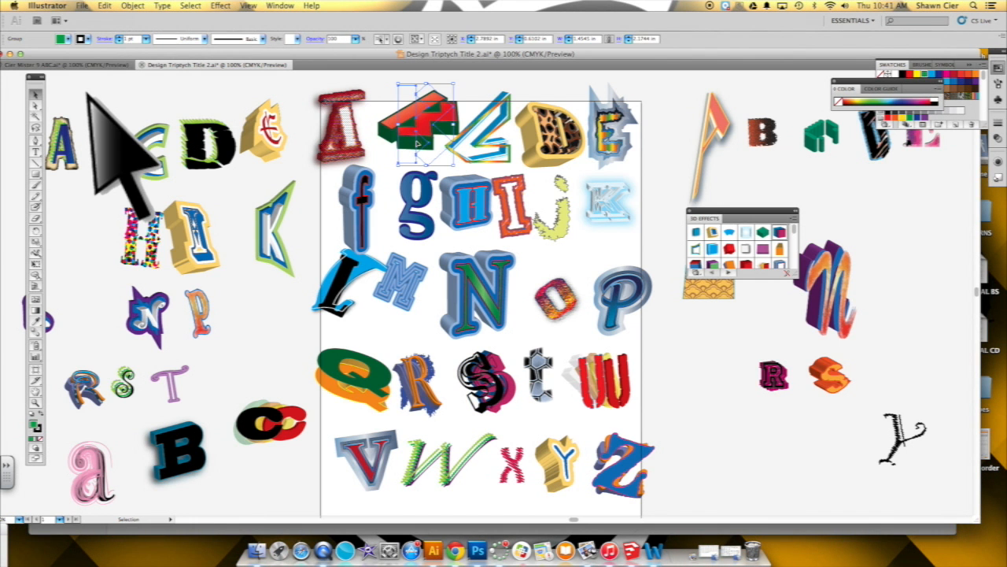
drag(454, 85, 447, 93)
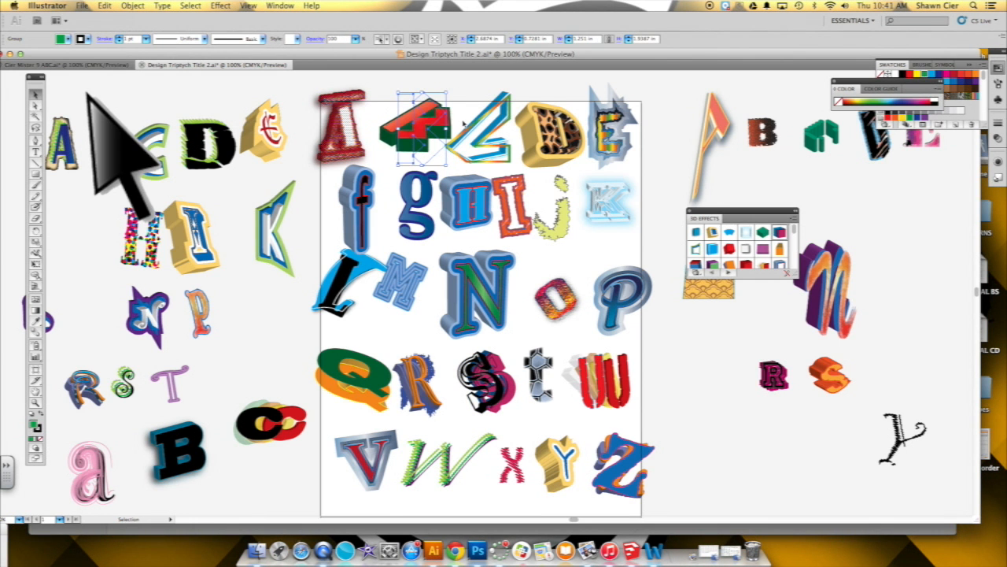
click(352, 126)
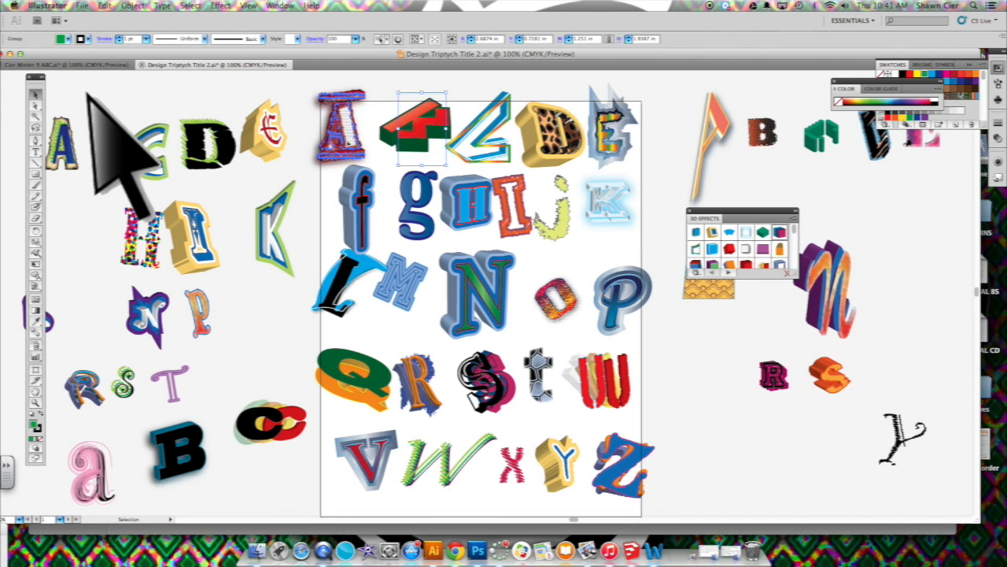
drag(319, 94, 327, 103)
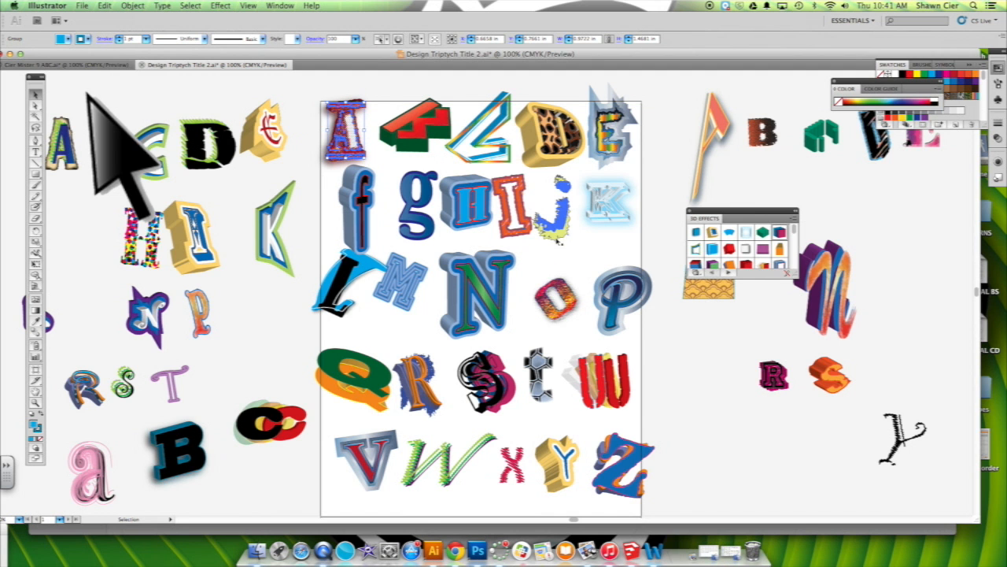
- Reset the letter S in the page's fourth row to the default graphic style
click(497, 384)
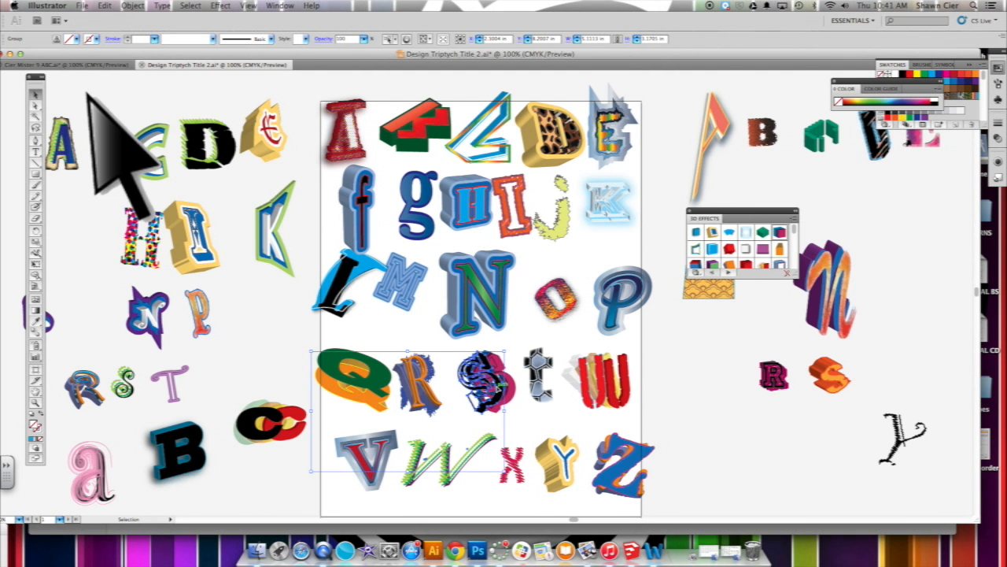
click(524, 387)
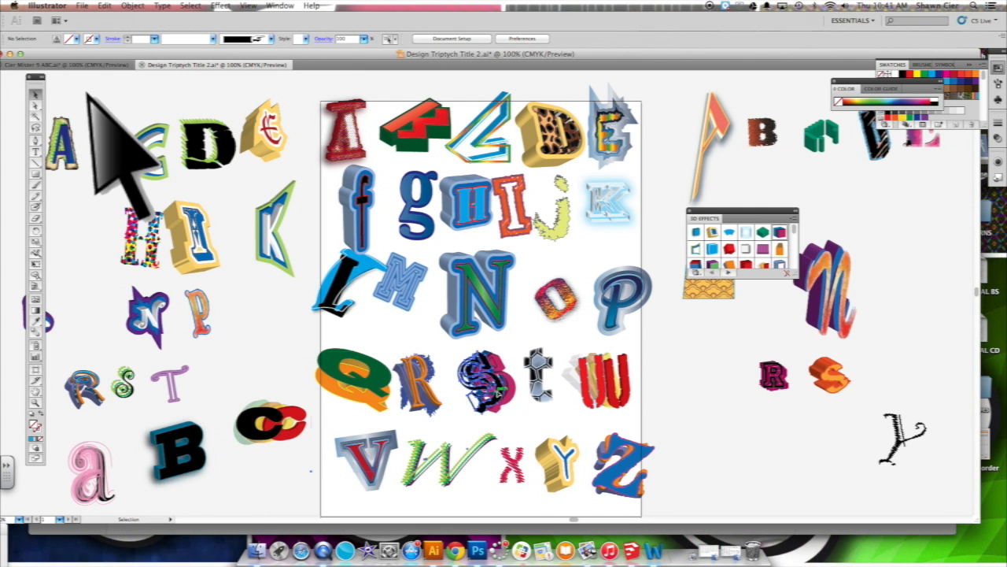
click(508, 392)
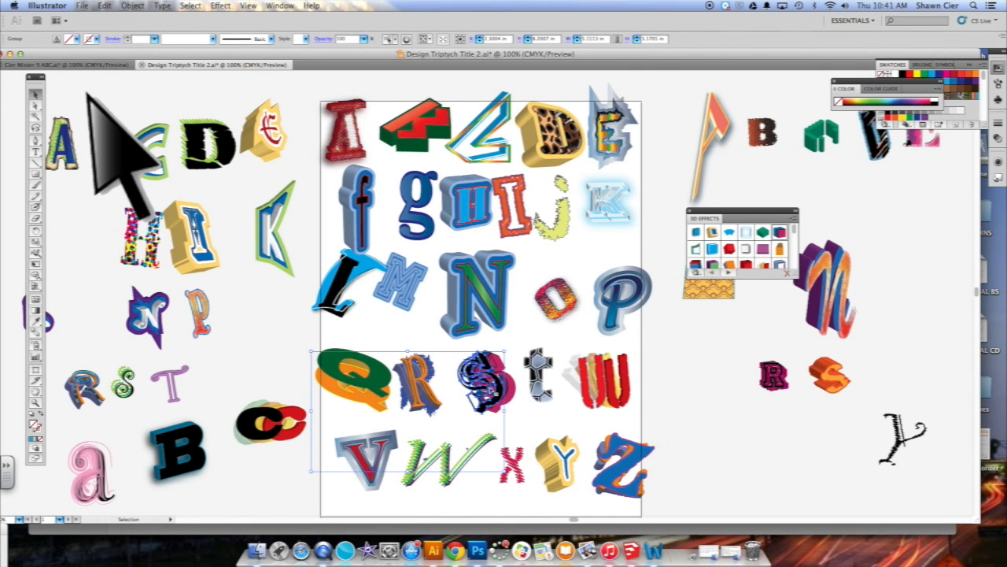
click(306, 39)
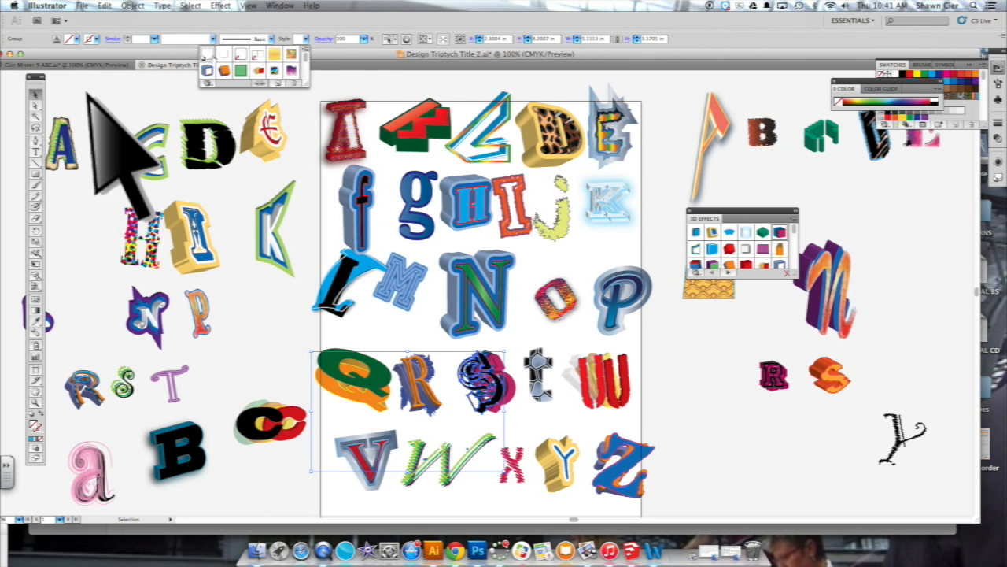
click(207, 53)
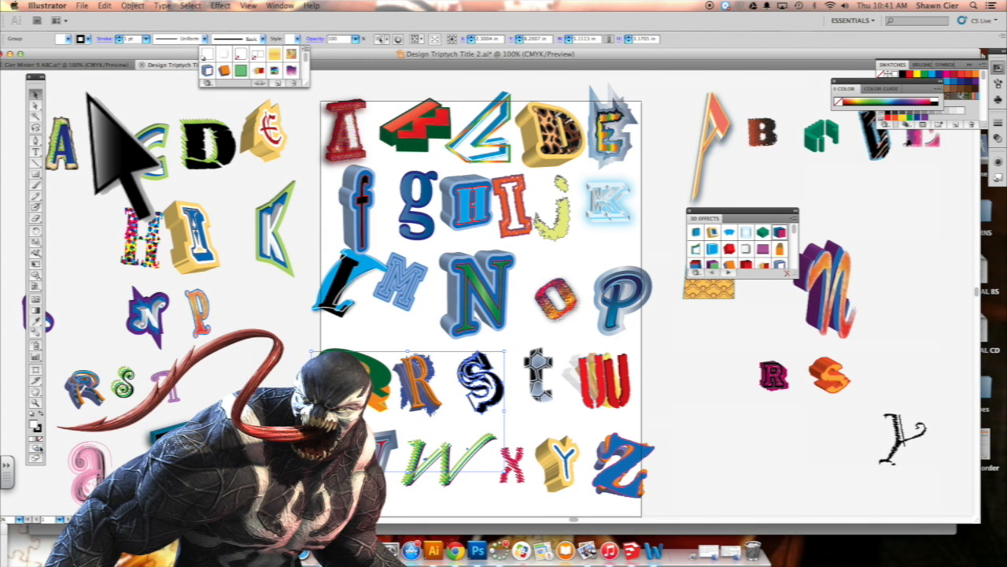
- Remove both the fill and the stroke from the letter S
click(34, 425)
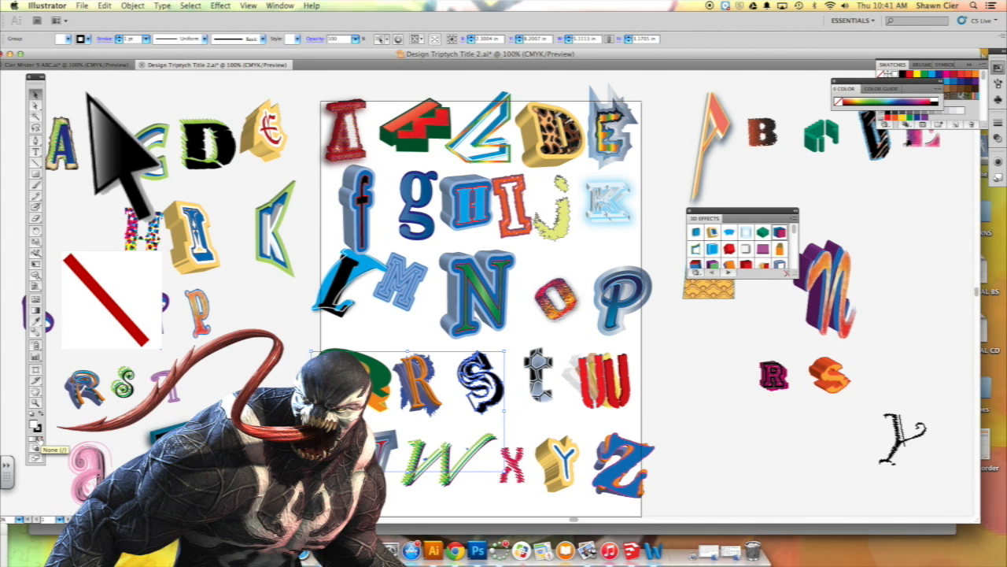
click(40, 440)
click(39, 428)
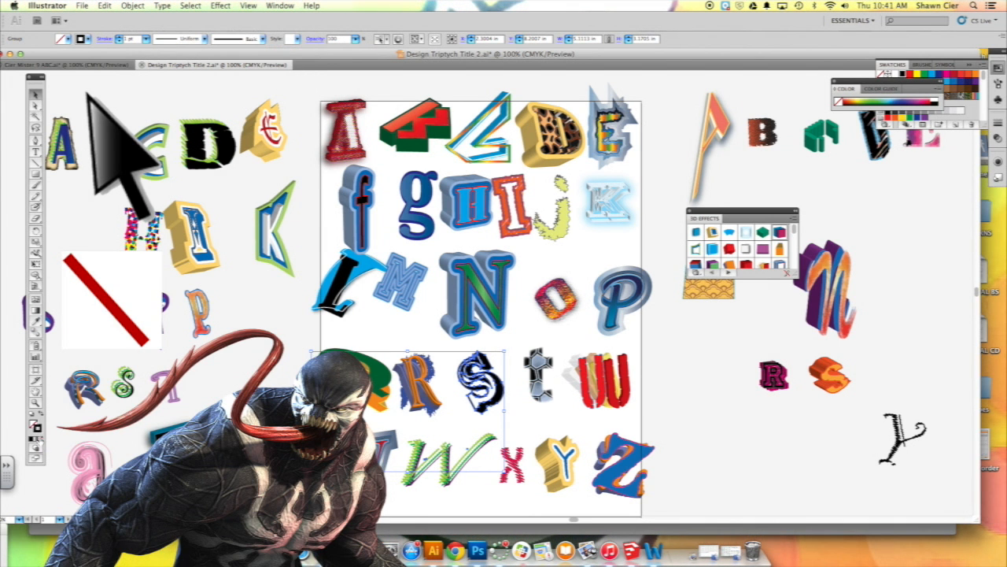
click(41, 440)
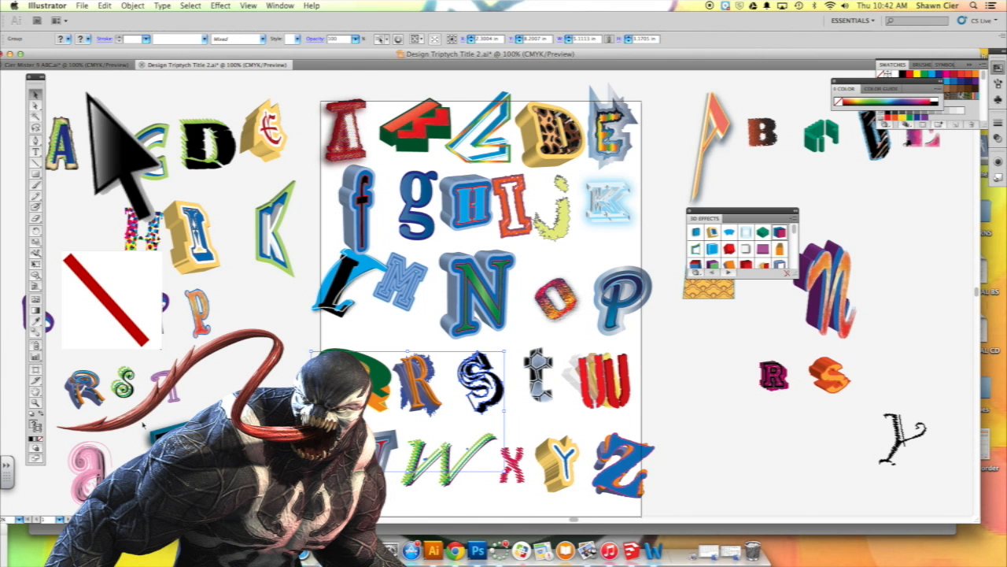
click(41, 440)
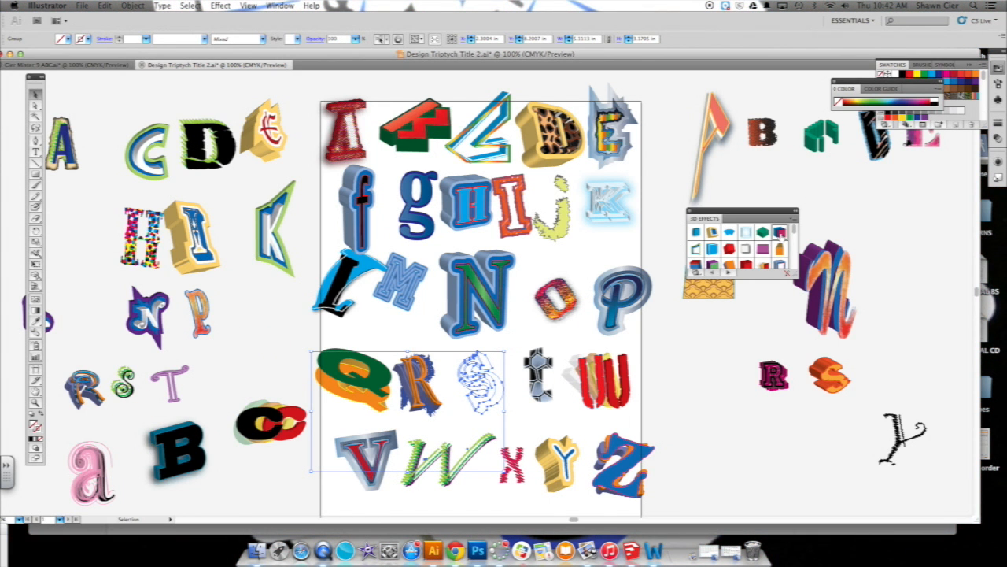
- Apply the magenta and blue box style from 3D Effects to the letter S and leave nothing selected
click(780, 232)
click(540, 371)
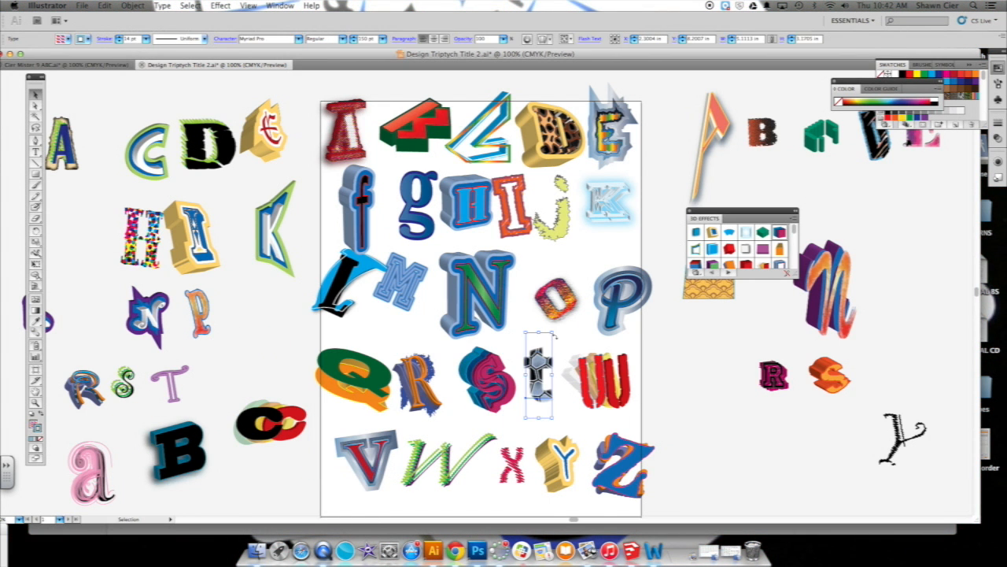
click(516, 420)
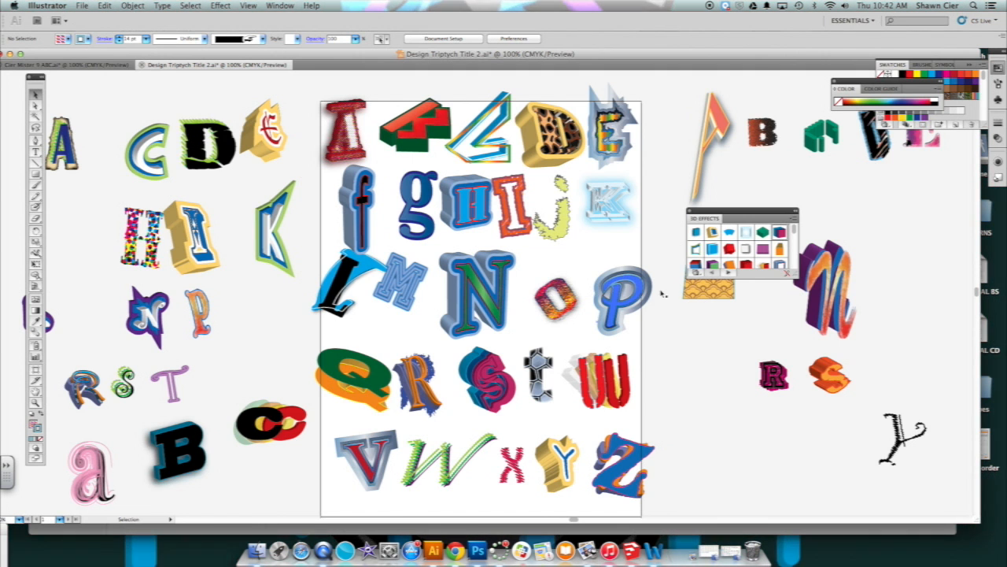
- Examine the available graphic style libraries, the effect categories, and the pattern and gradient swatch libraries
click(697, 273)
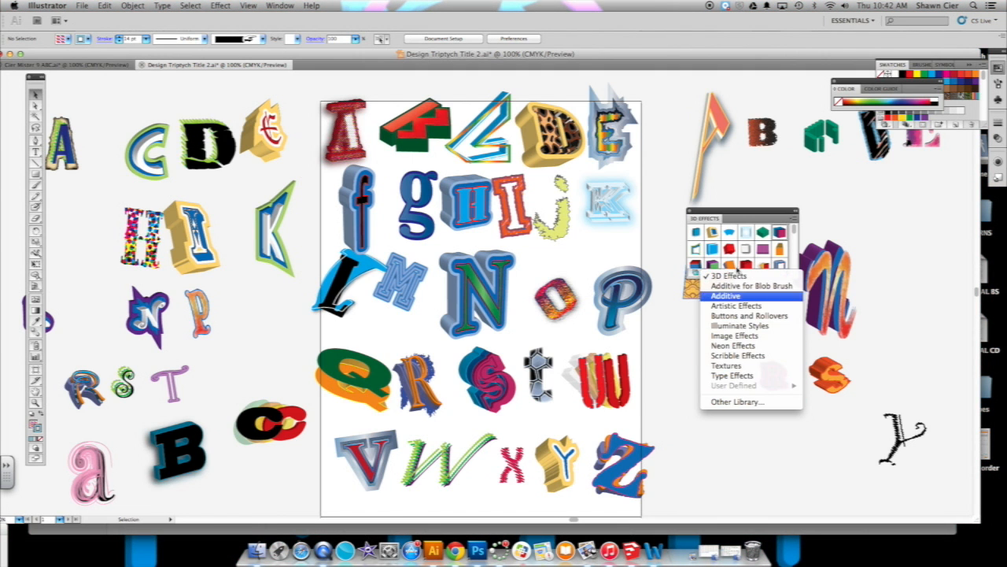
click(733, 315)
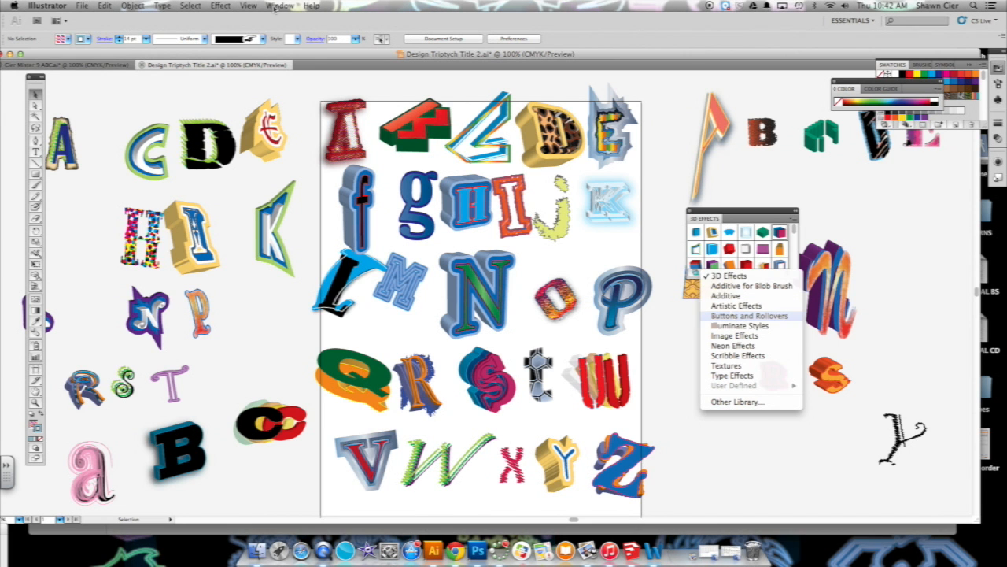
click(221, 7)
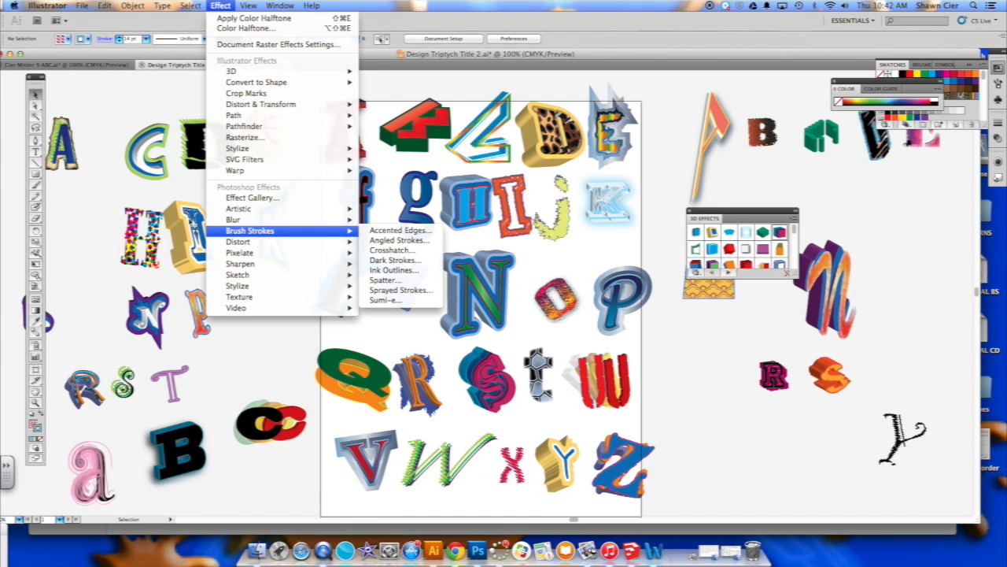
click(69, 41)
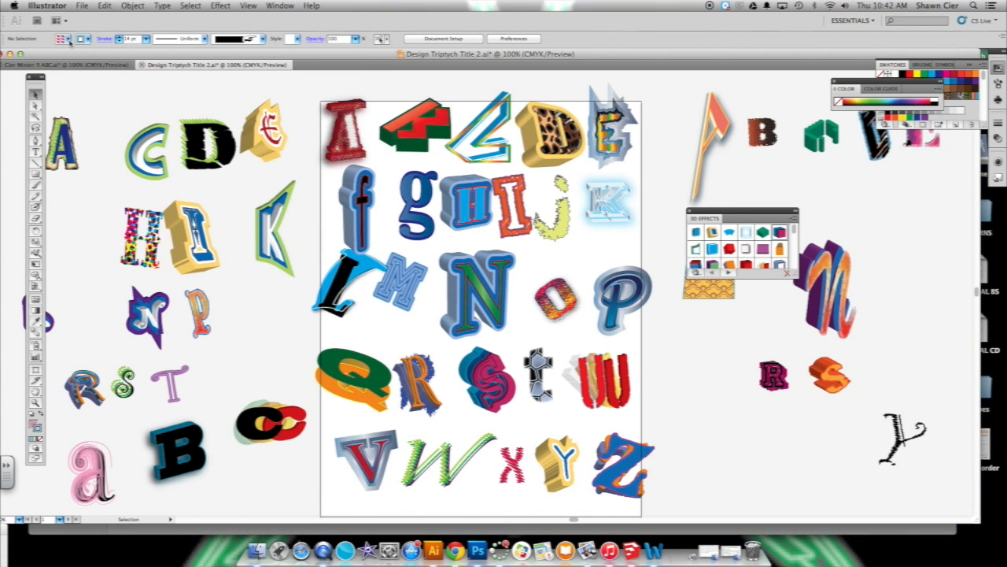
click(69, 41)
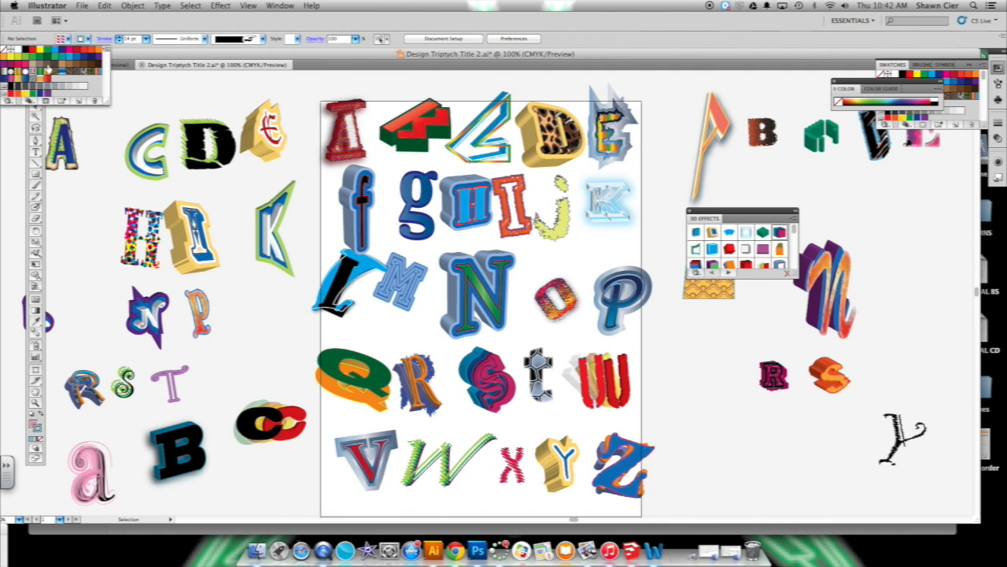
click(8, 102)
mouse_move(33, 251)
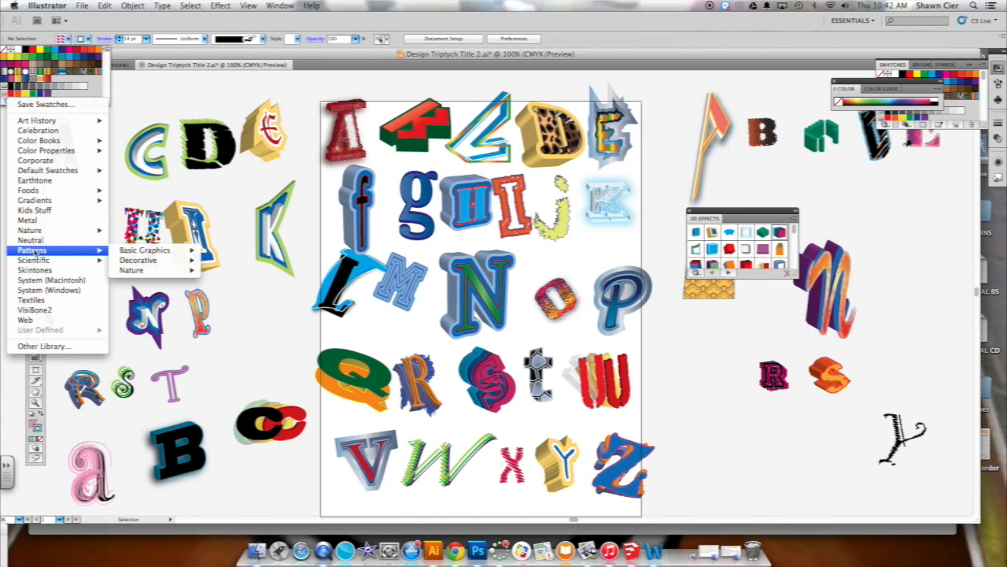
mouse_move(37, 202)
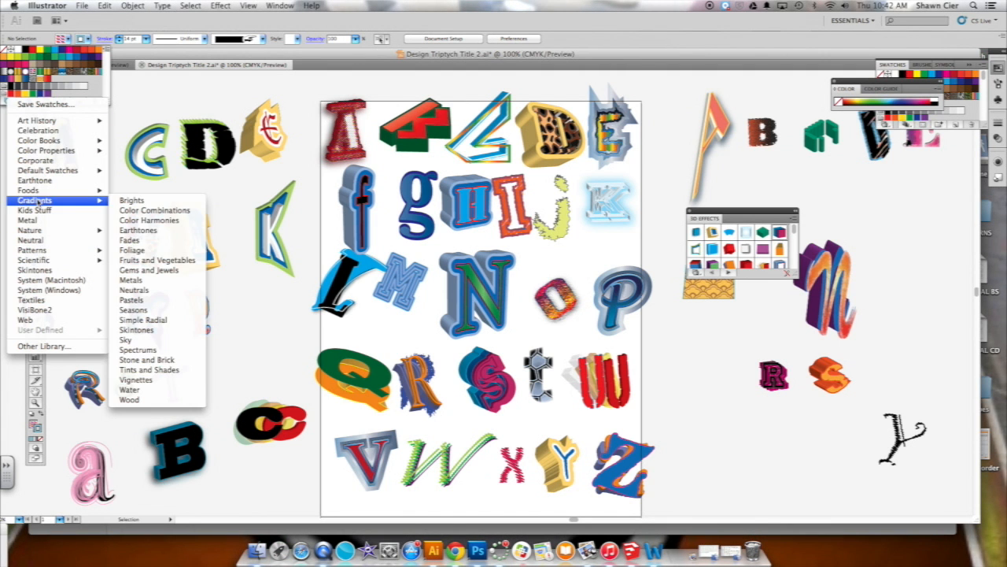
click(283, 303)
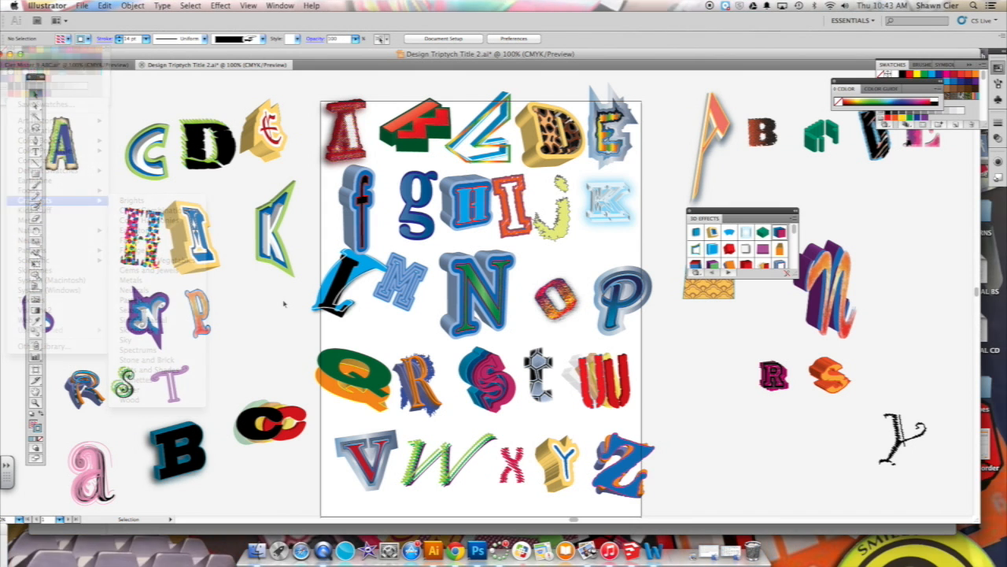